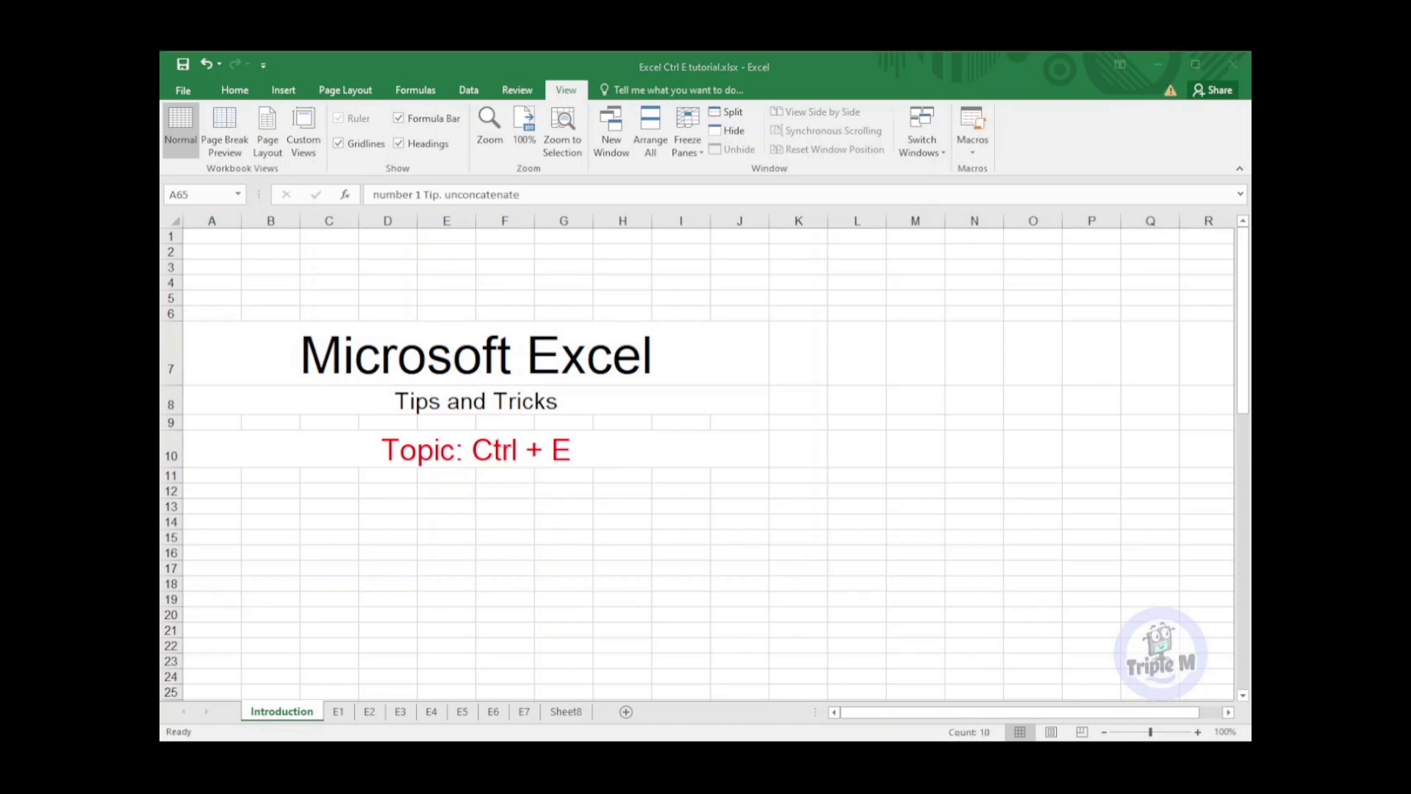
Switch to the E1 'Unconcatenate' sheet with the combined list of names
click(337, 712)
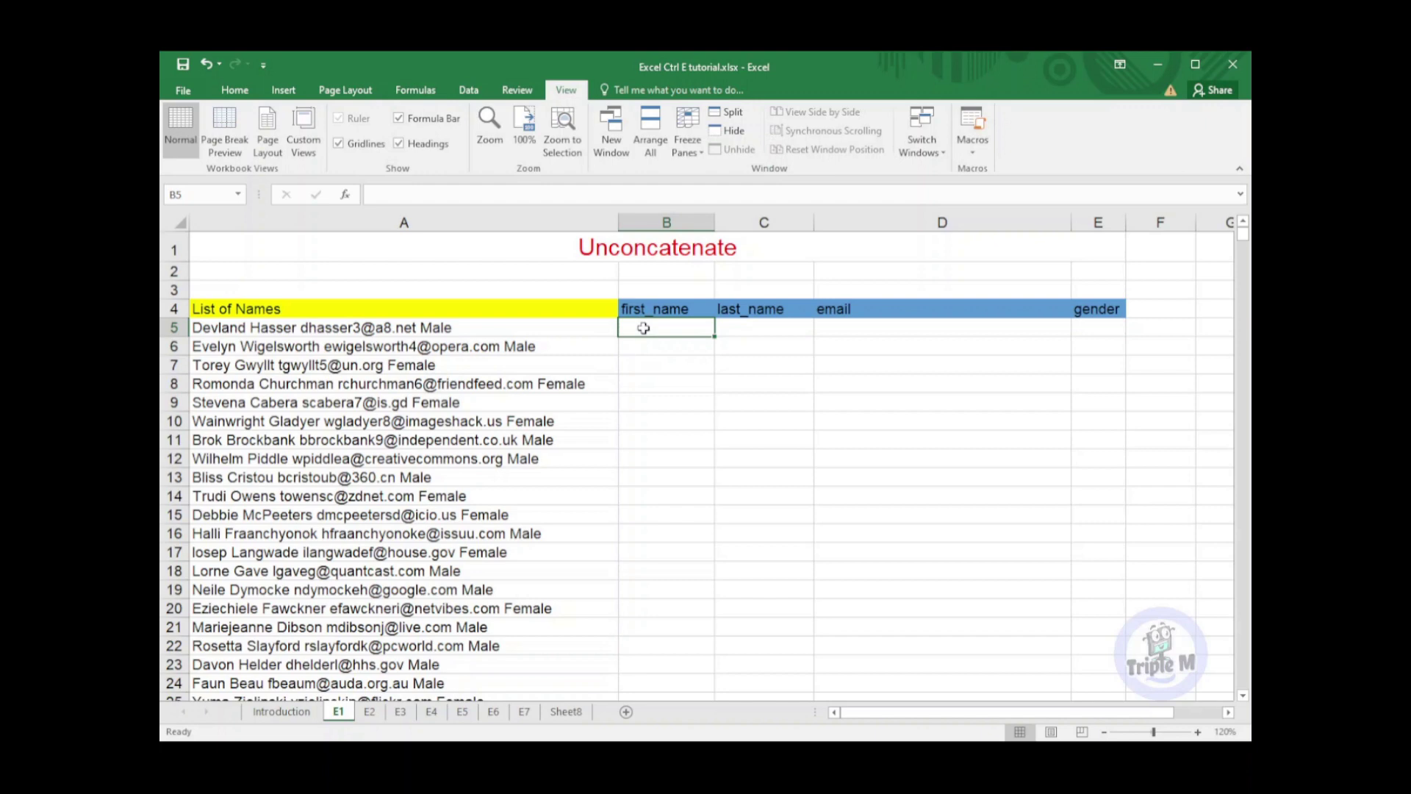
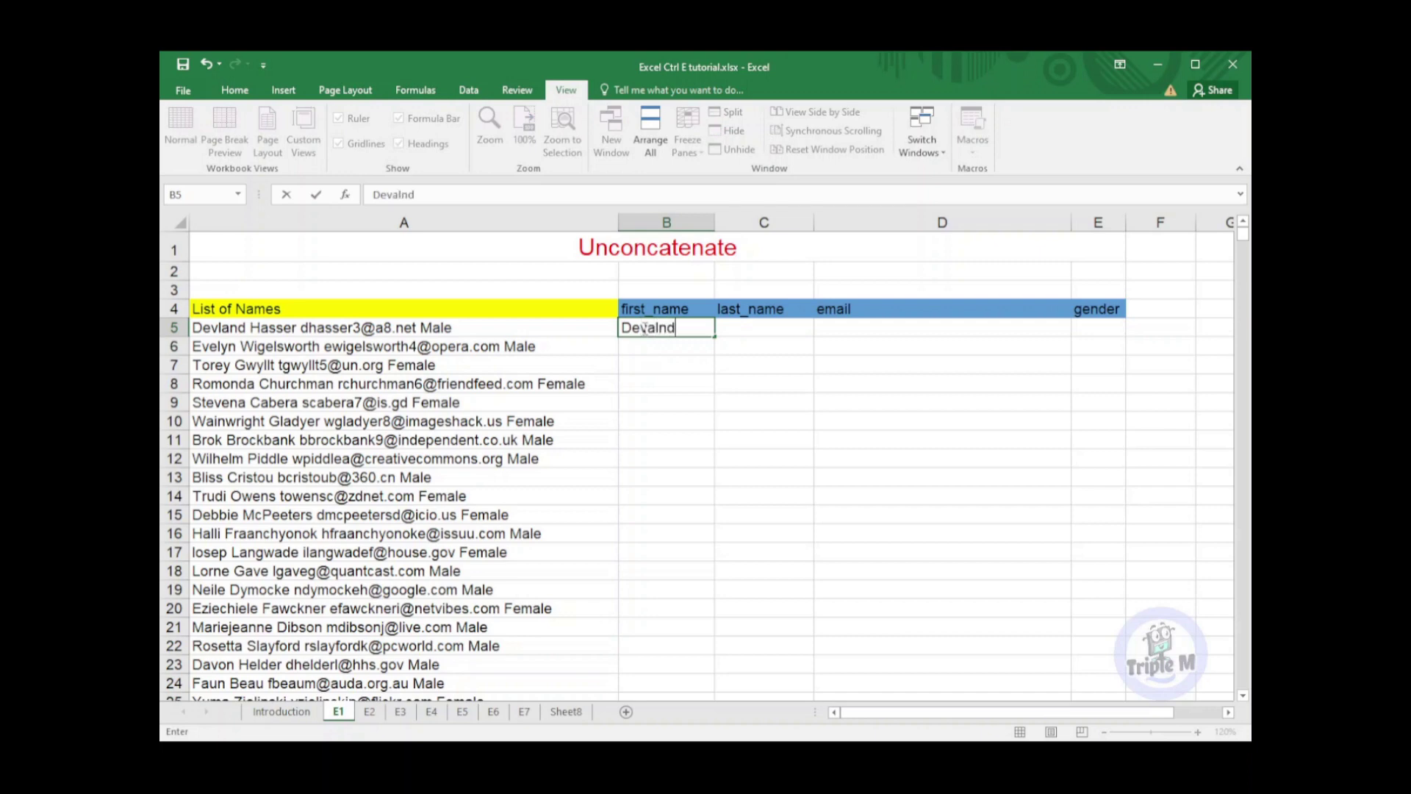
Enter the first entry's first name, last name, e-mail and gender 'Male' across B5:E5
key(Tab)
key(Tab)
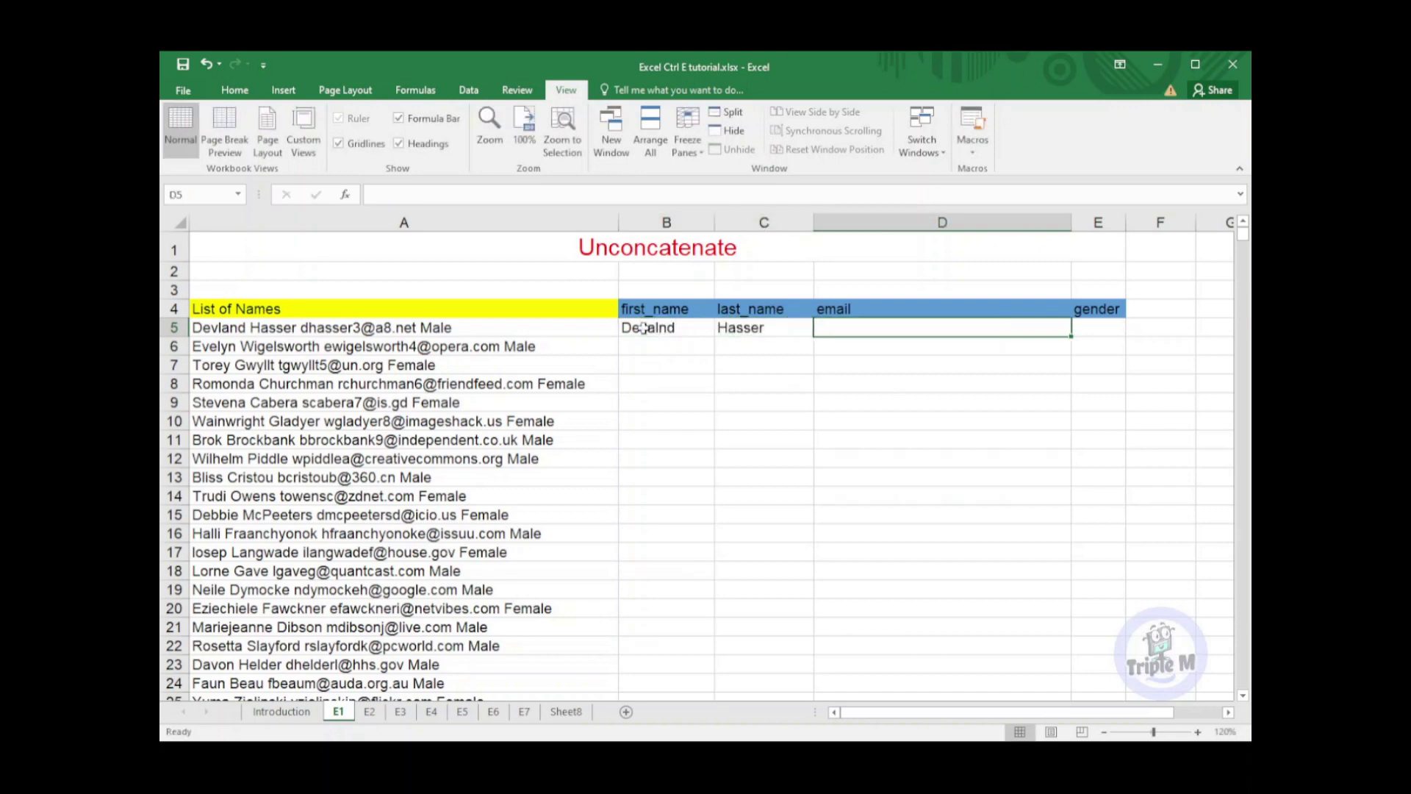
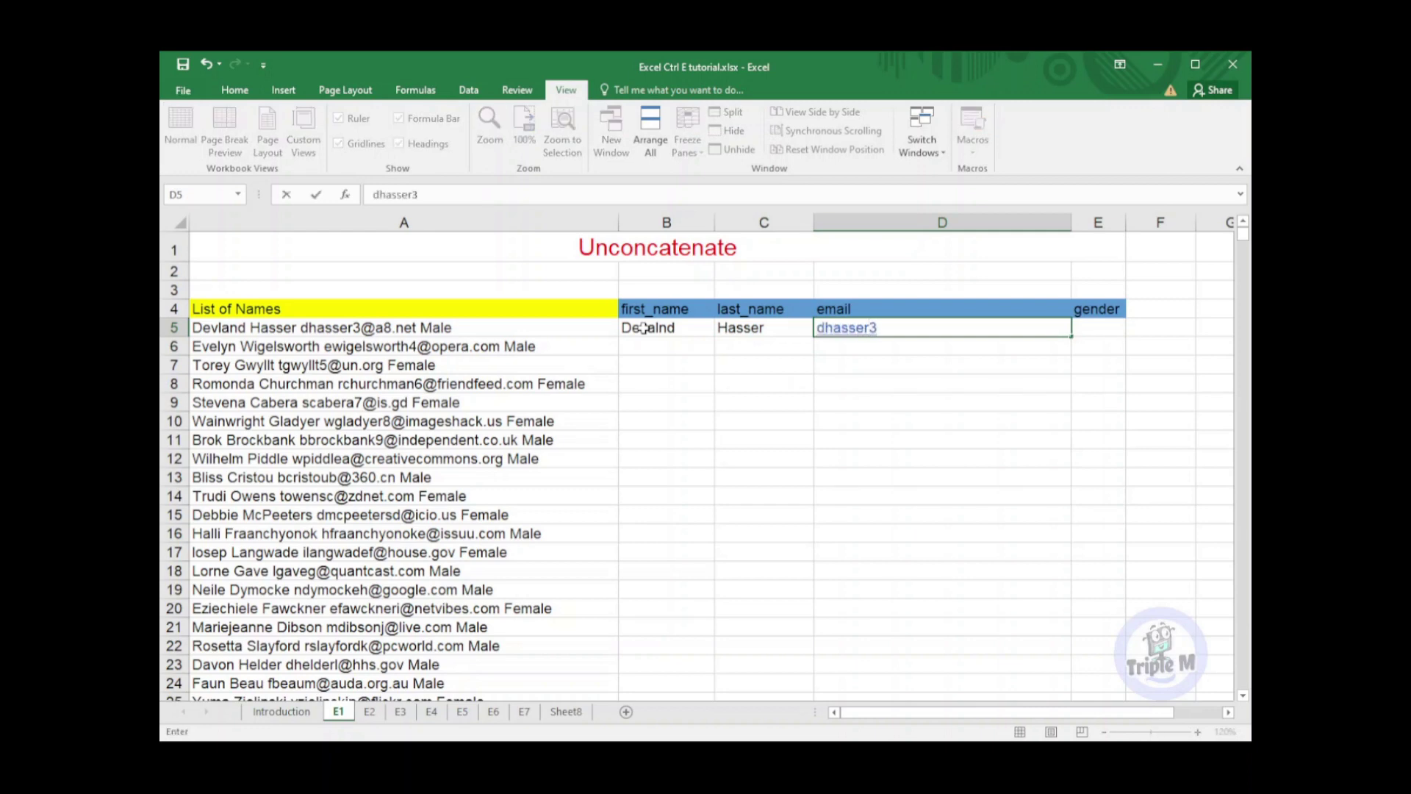
key(Tab)
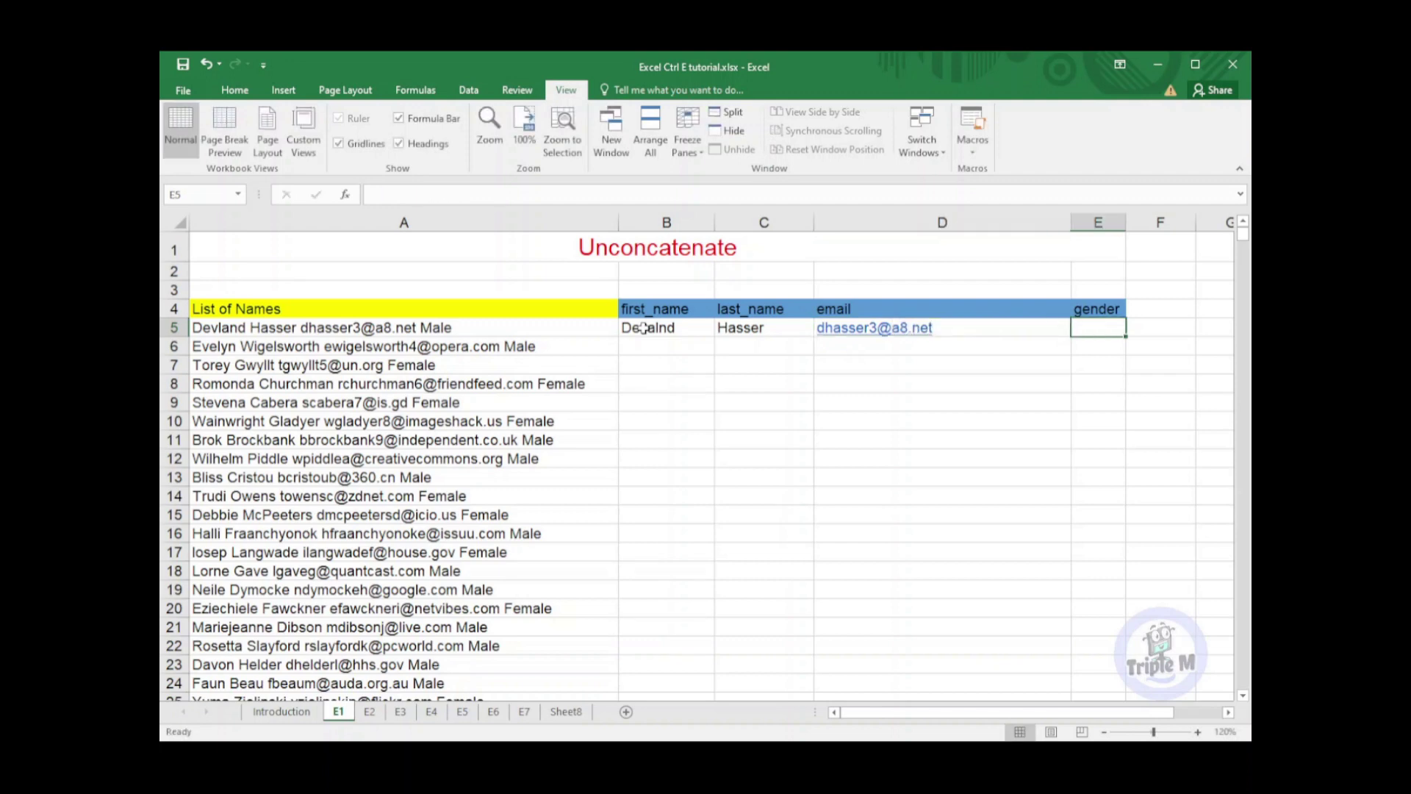
text(Male)
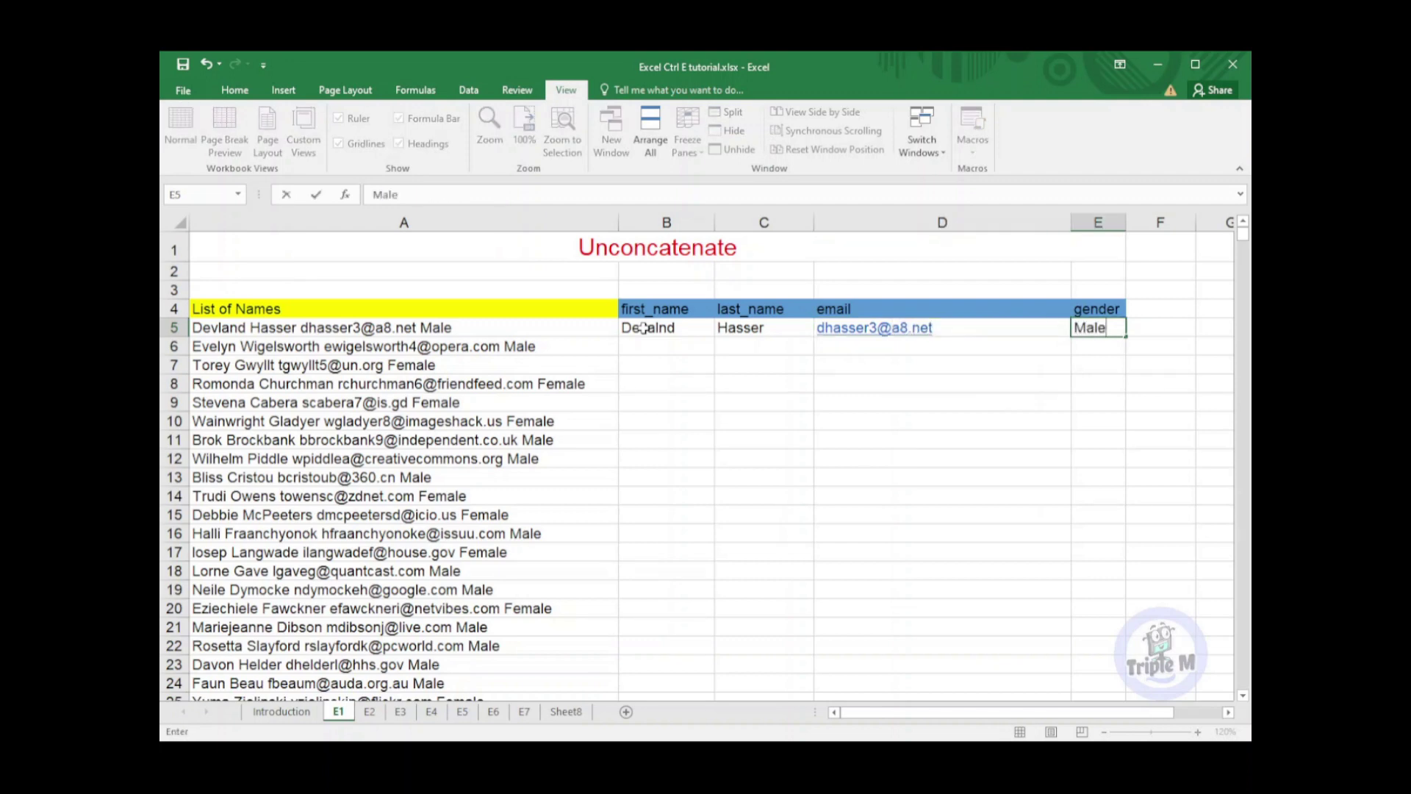
key(Return)
key(Left)
key(Right)
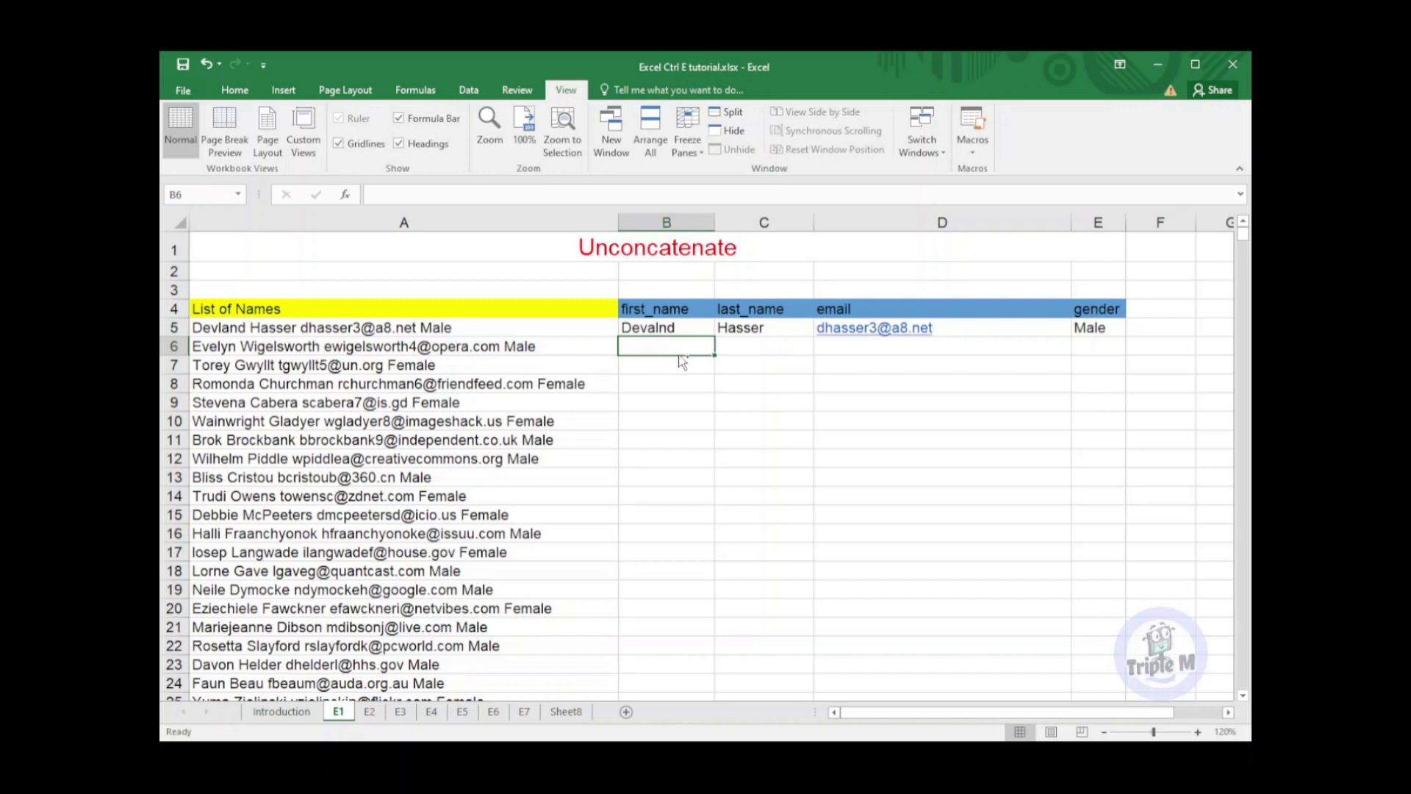
Flash Fill the first names down column B with Ctrl+E
key(ctrl+e)
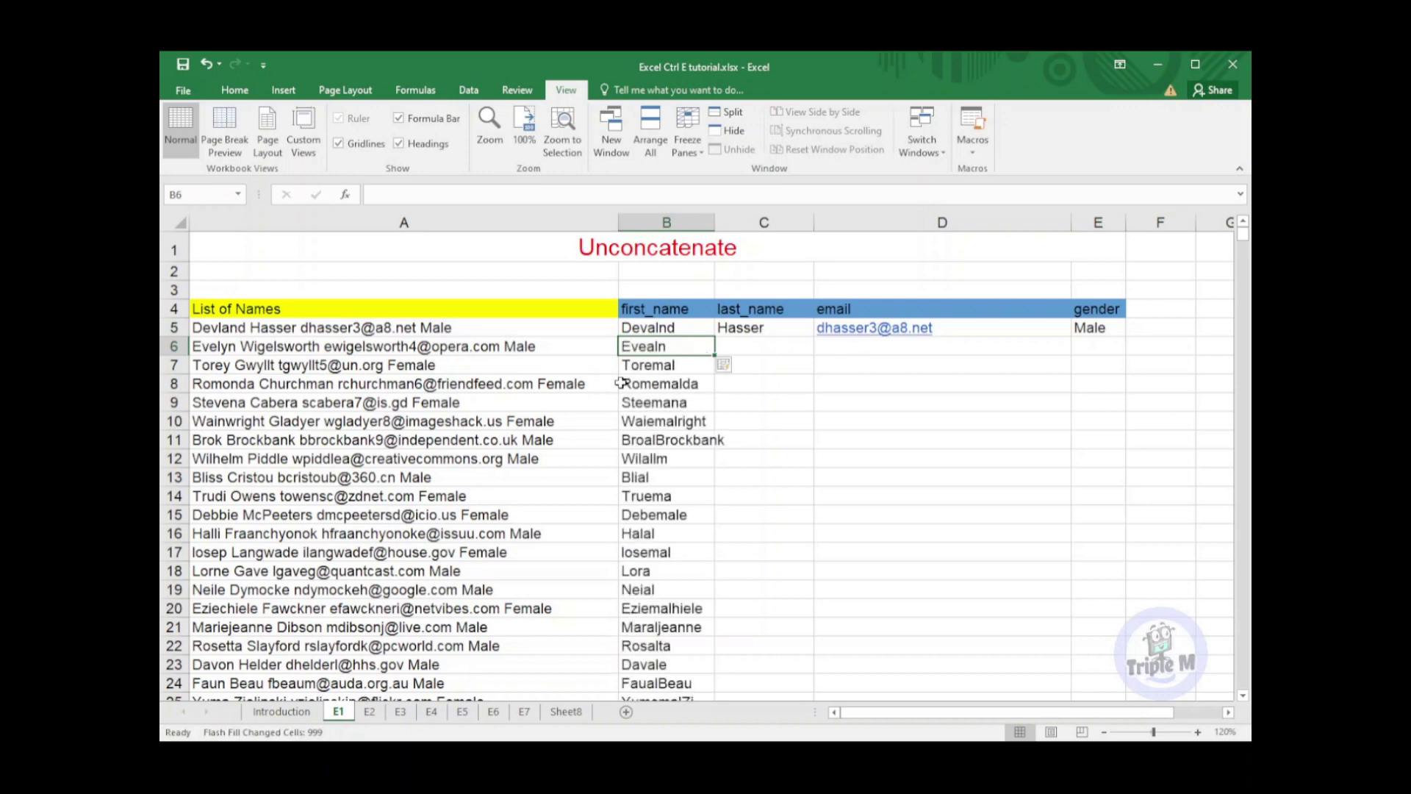
scroll(721, 458, down, 5)
scroll(722, 461, down, 5)
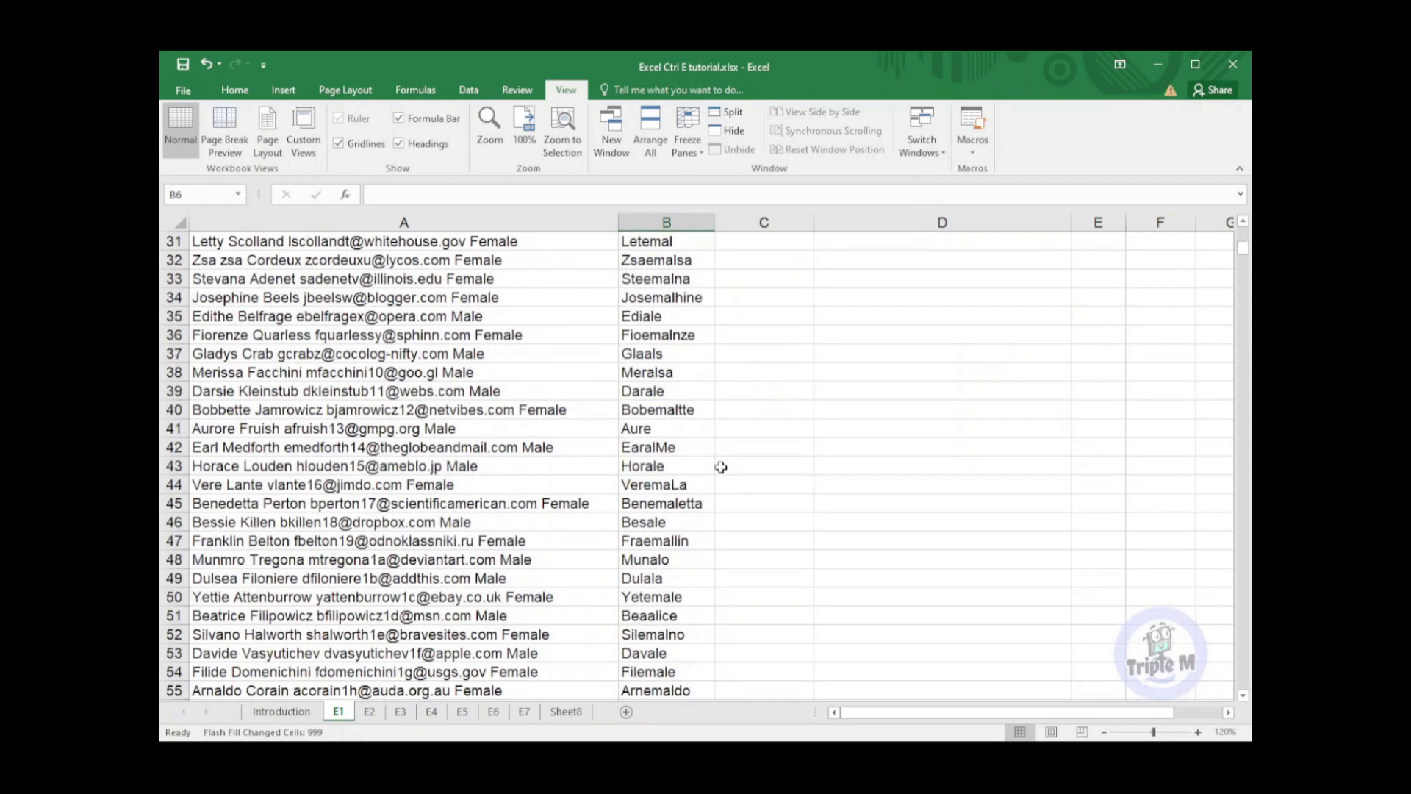
scroll(723, 465, up, 10)
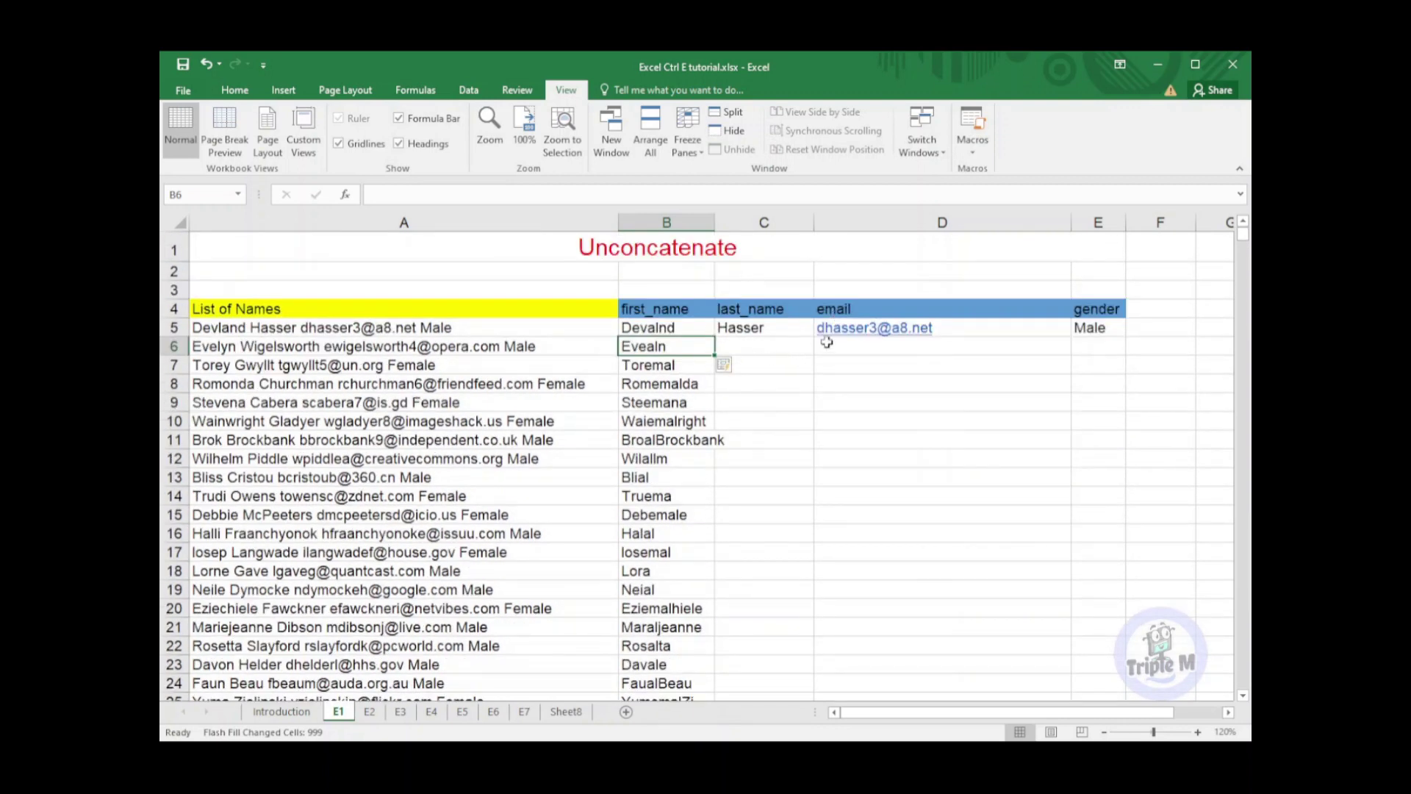
Flash Fill the last_name, email and gender columns from row 6 down
click(771, 345)
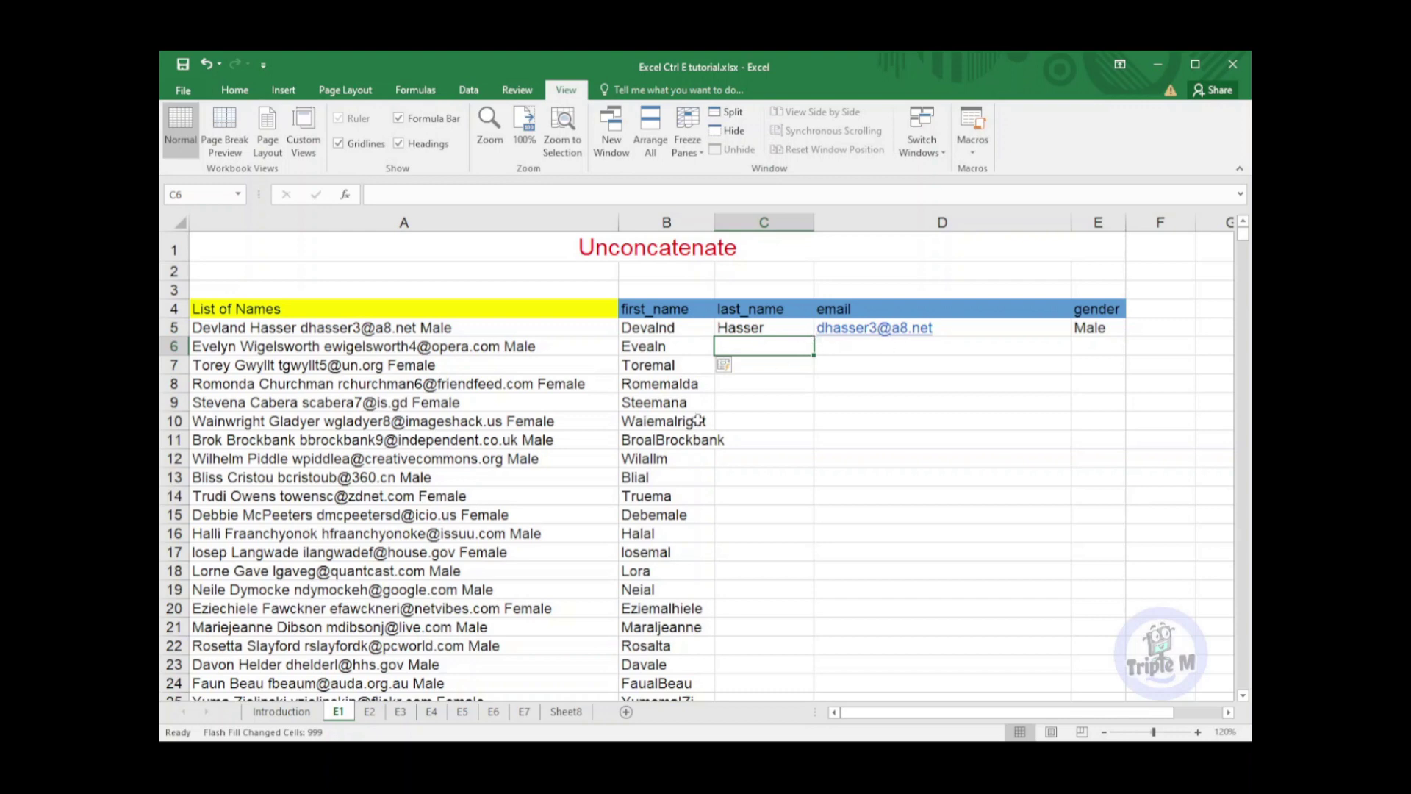
key(ctrl+e)
click(928, 346)
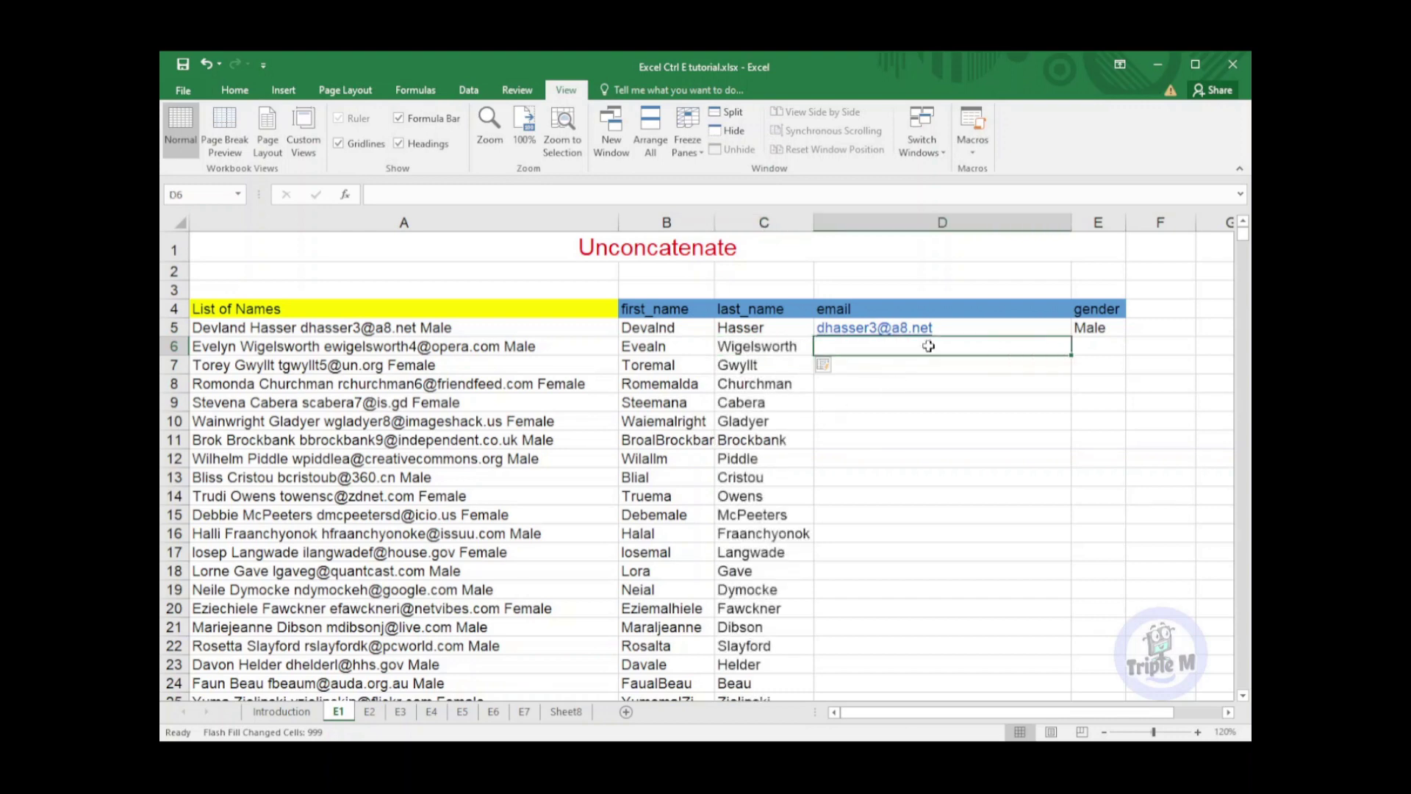
key(ctrl+e)
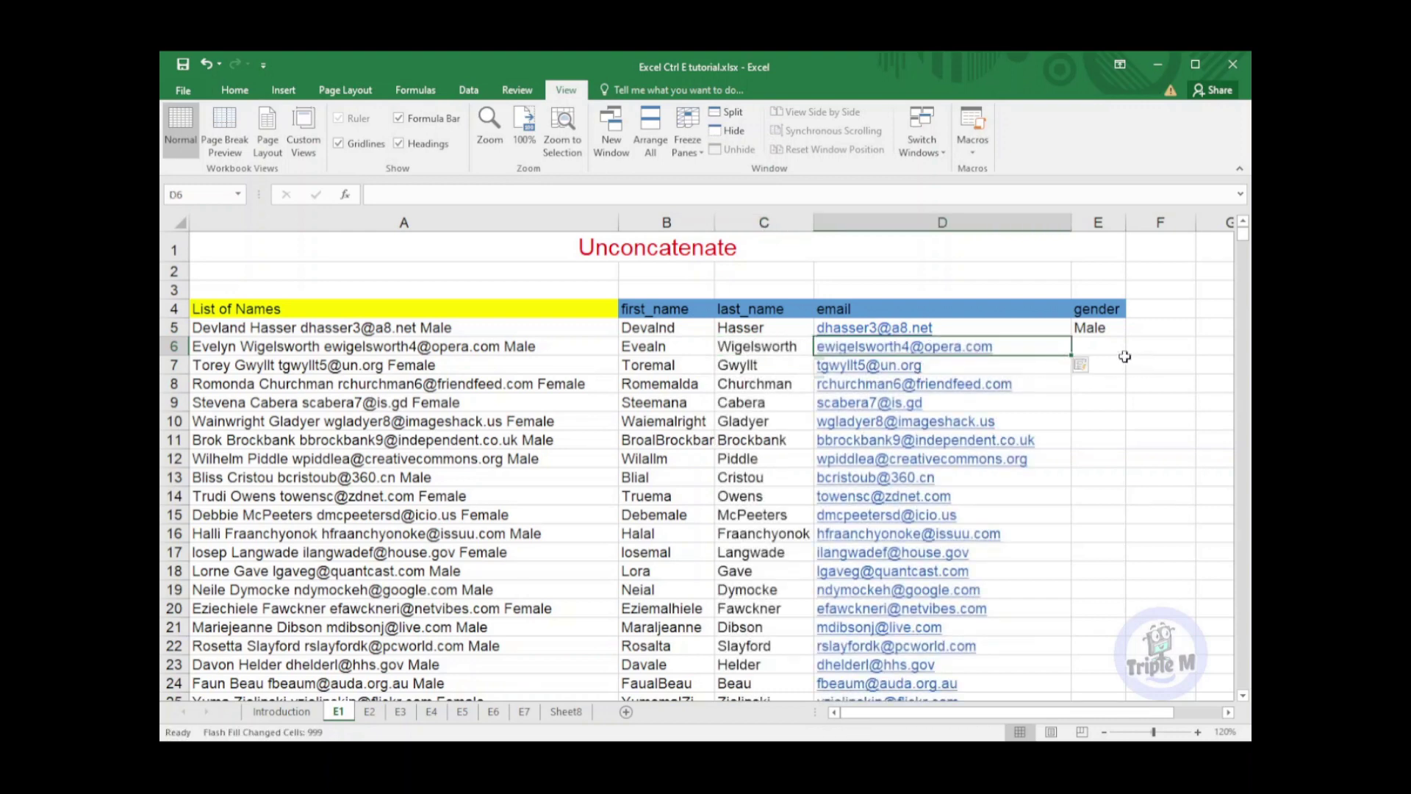
click(1108, 347)
key(ctrl+e)
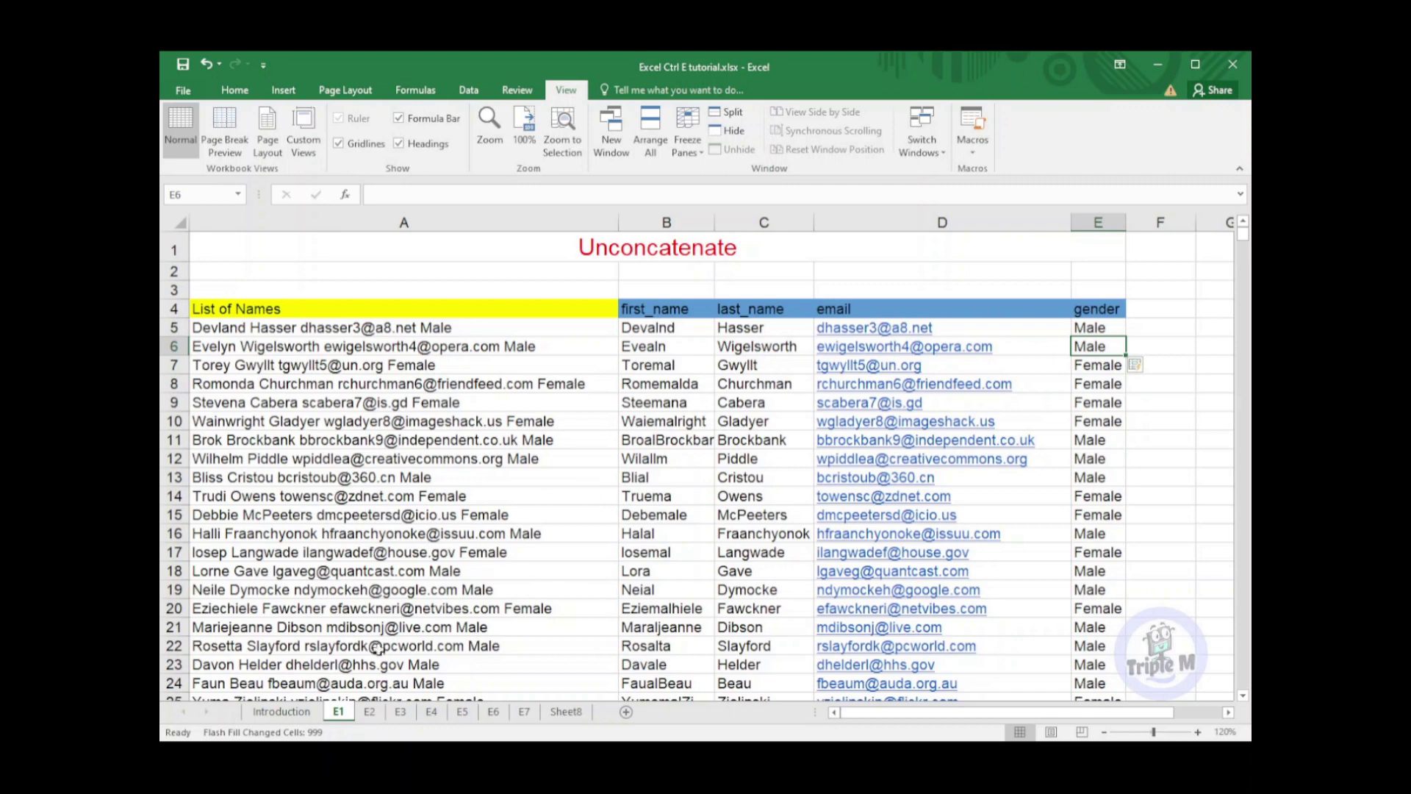
On sheet E2, enter 5/12/1995 in D4, Flash Fill the Date column, then go to E3
click(370, 711)
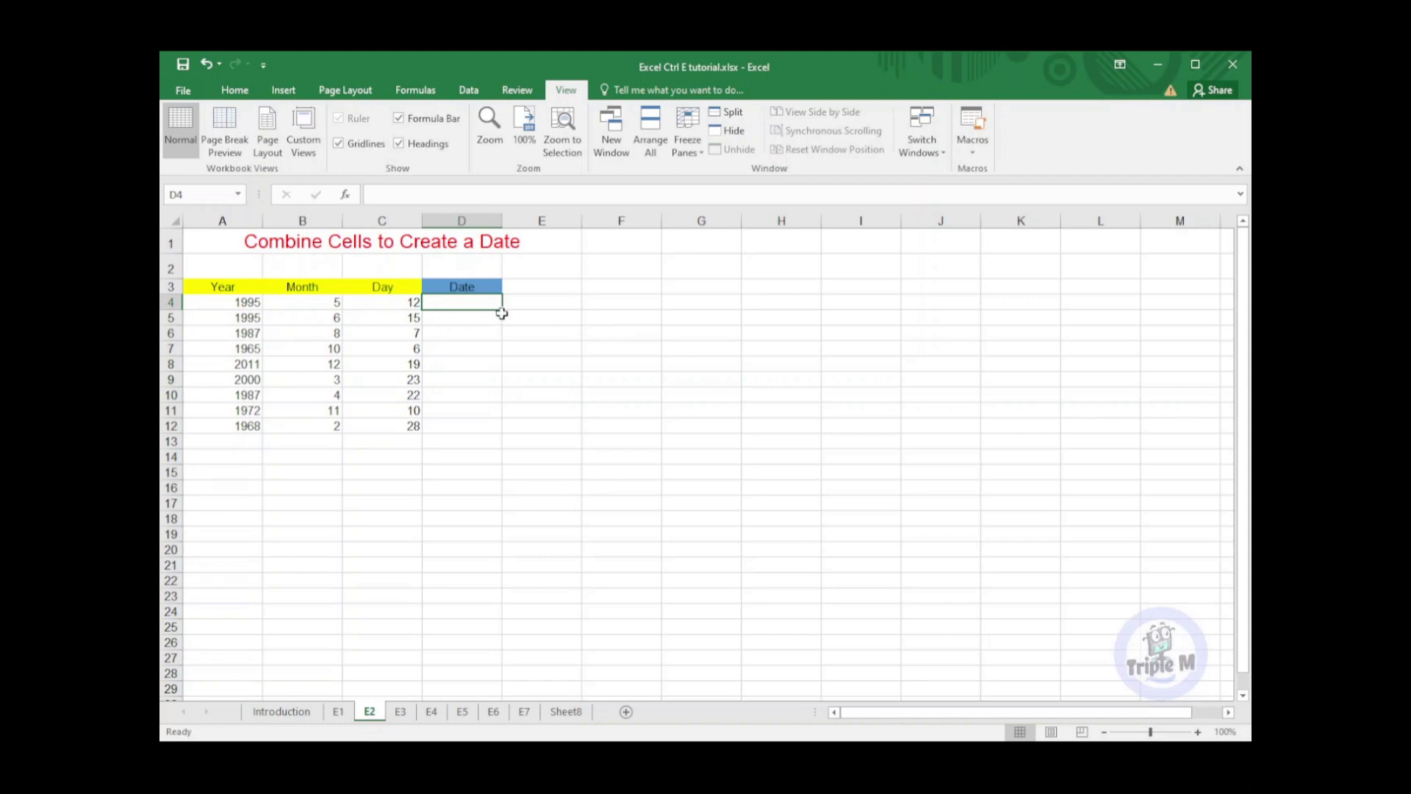
text(5)
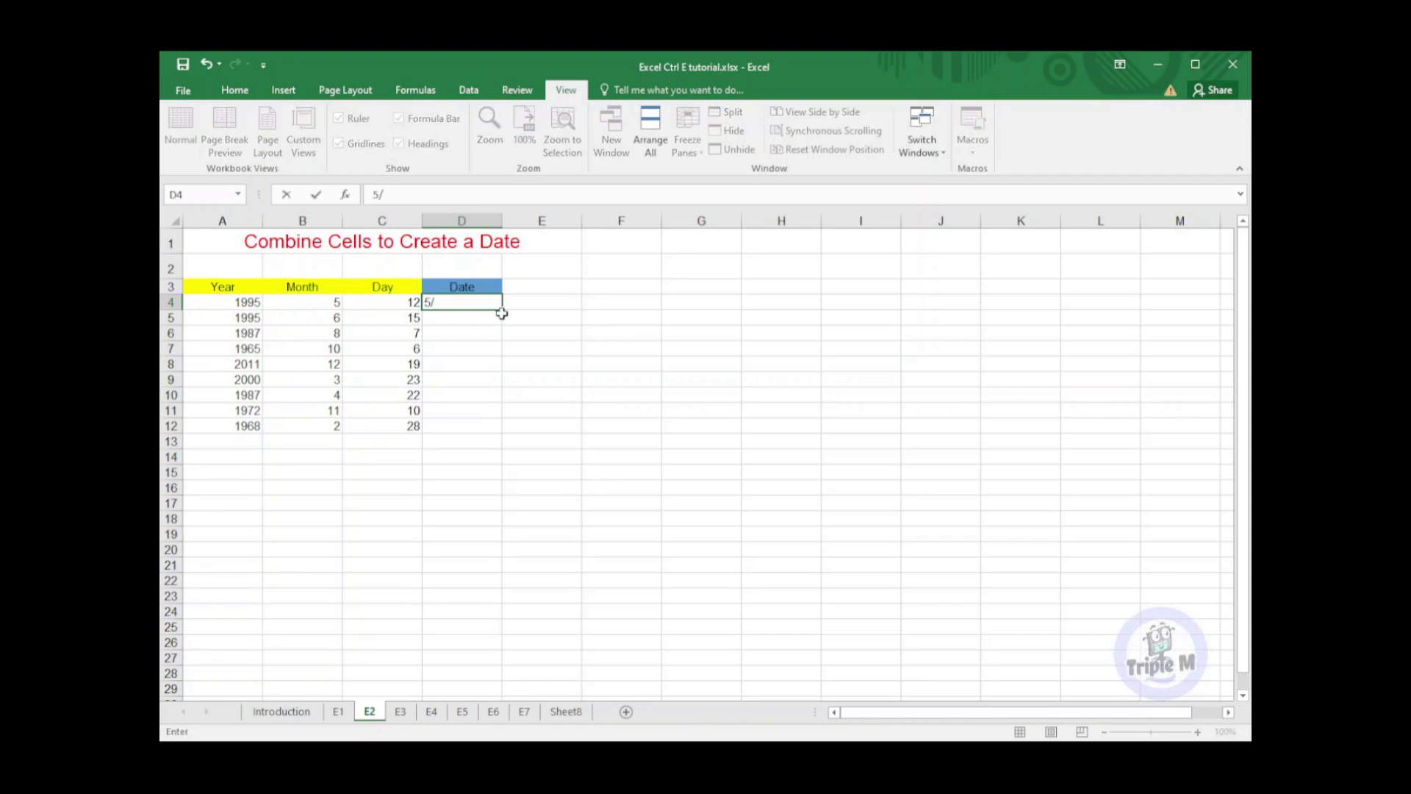
text(/12)
text(/199)
text(5)
key(Return)
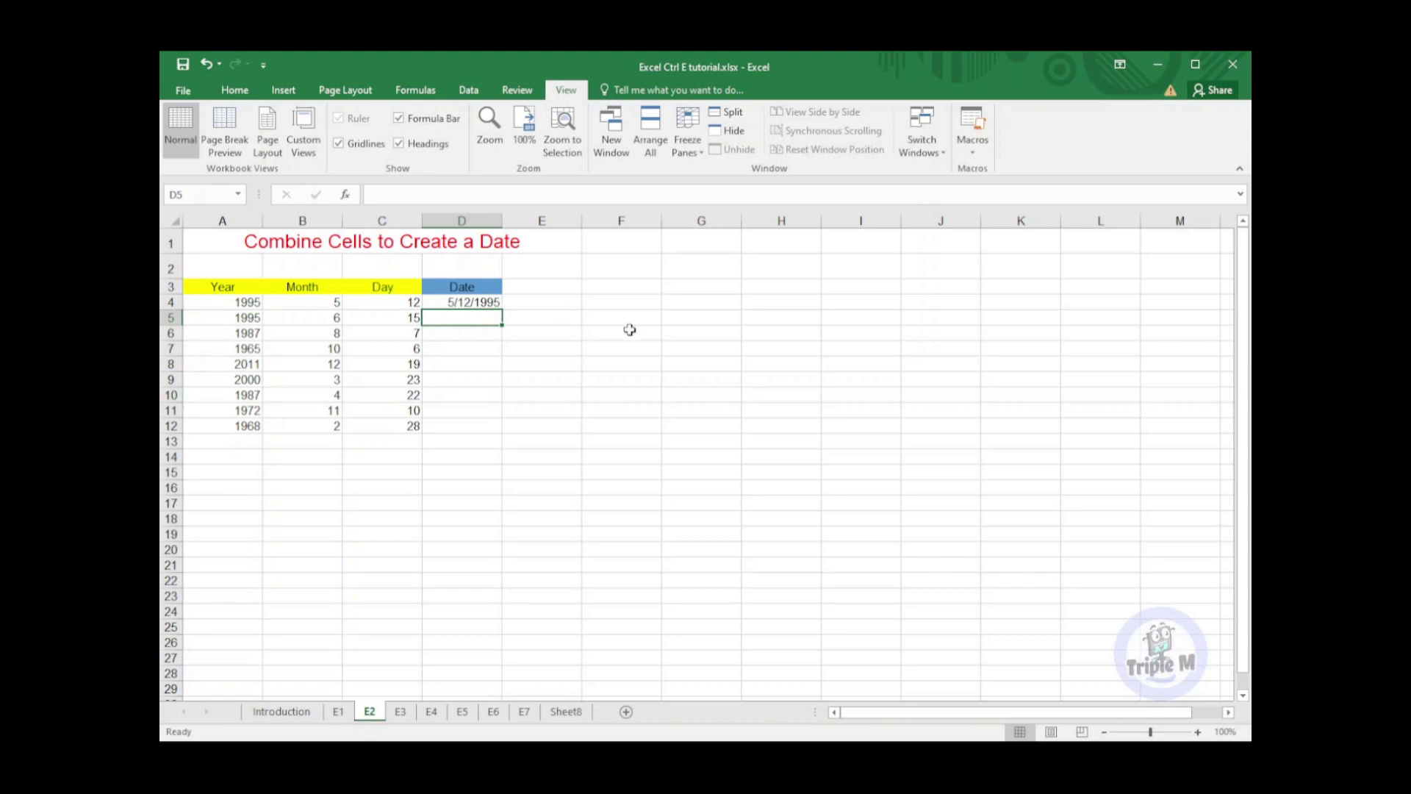
key(ctrl+e)
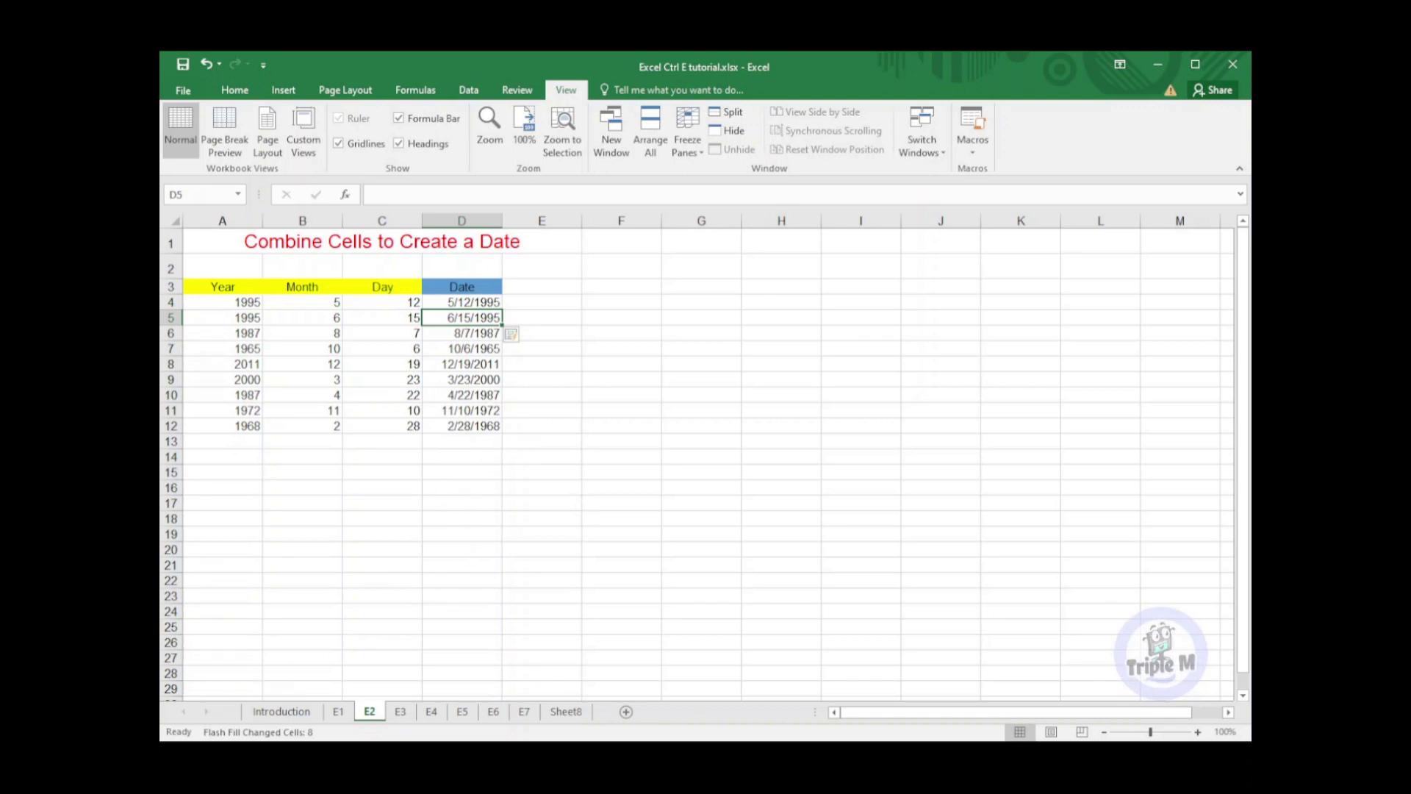
key(ctrl+Page_Down)
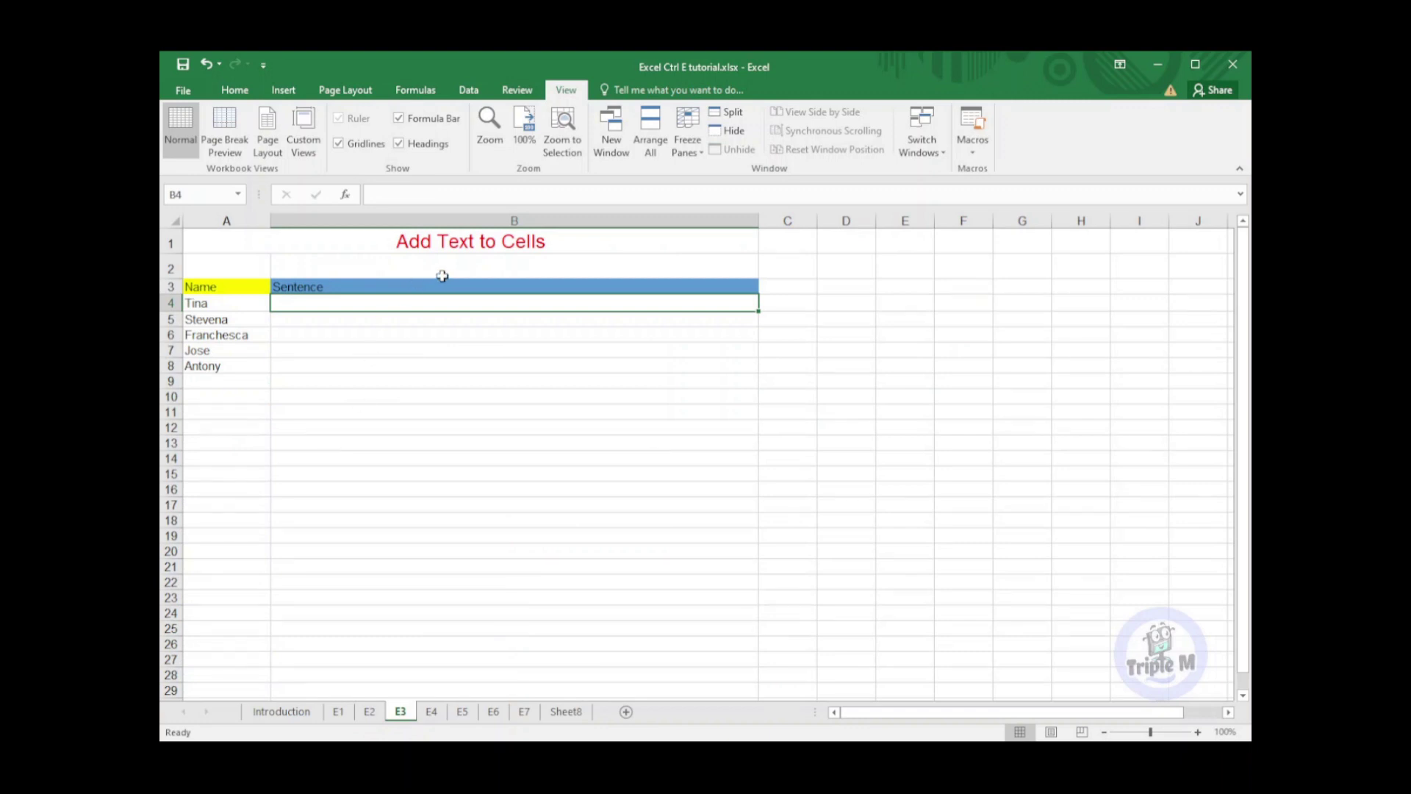
Write 'Hi <name>, how are you today?' for the first name in B4 and Flash Fill the rest
click(426, 320)
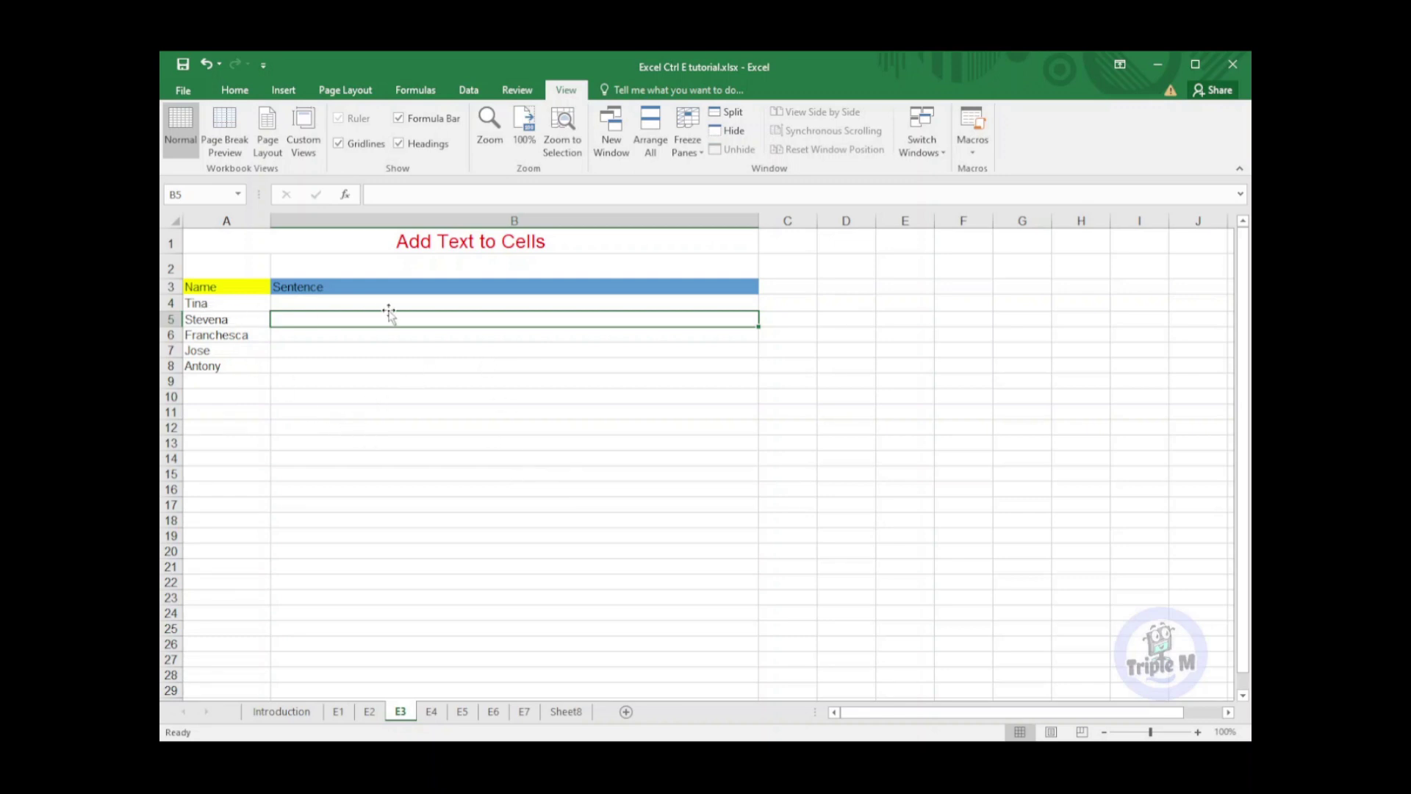
click(413, 301)
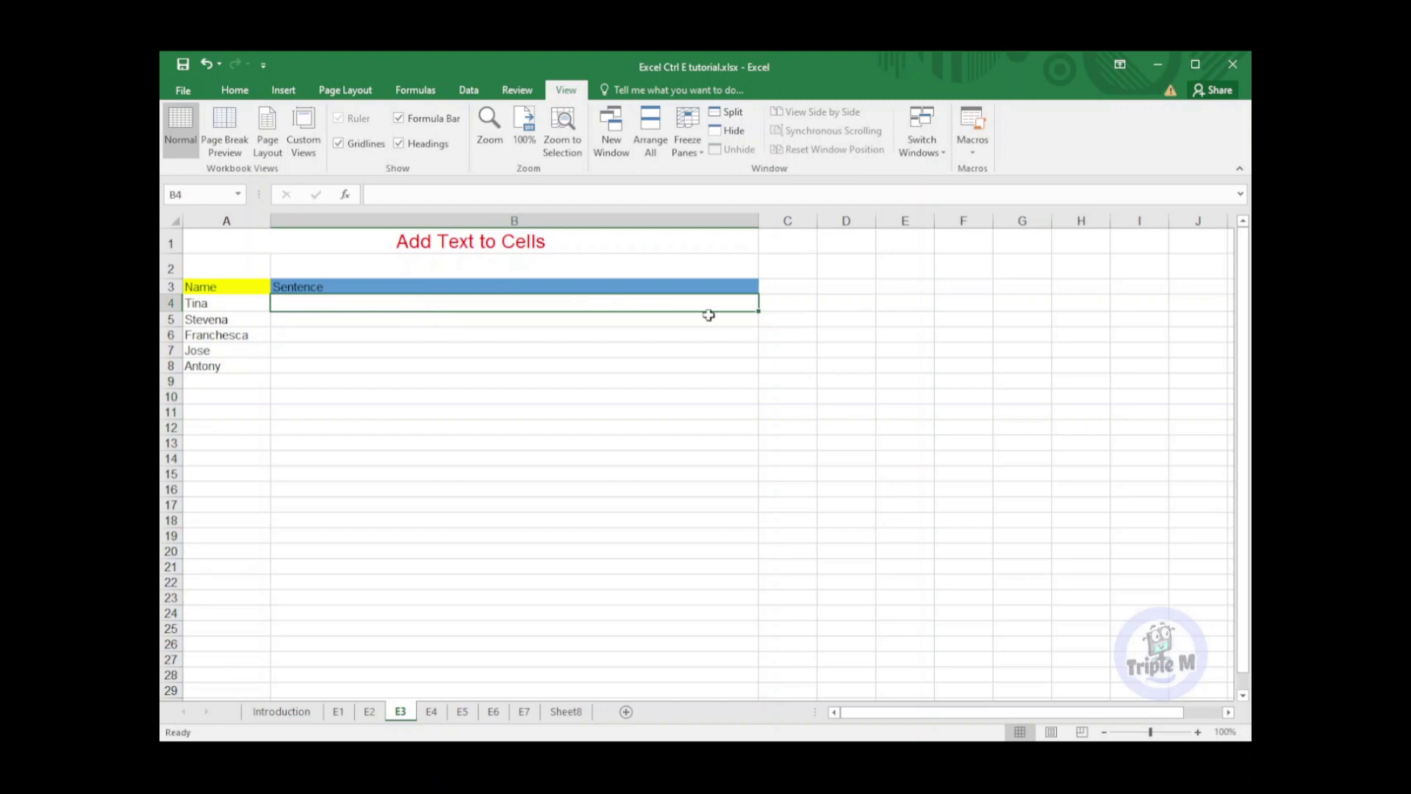
text(Hi Tina,)
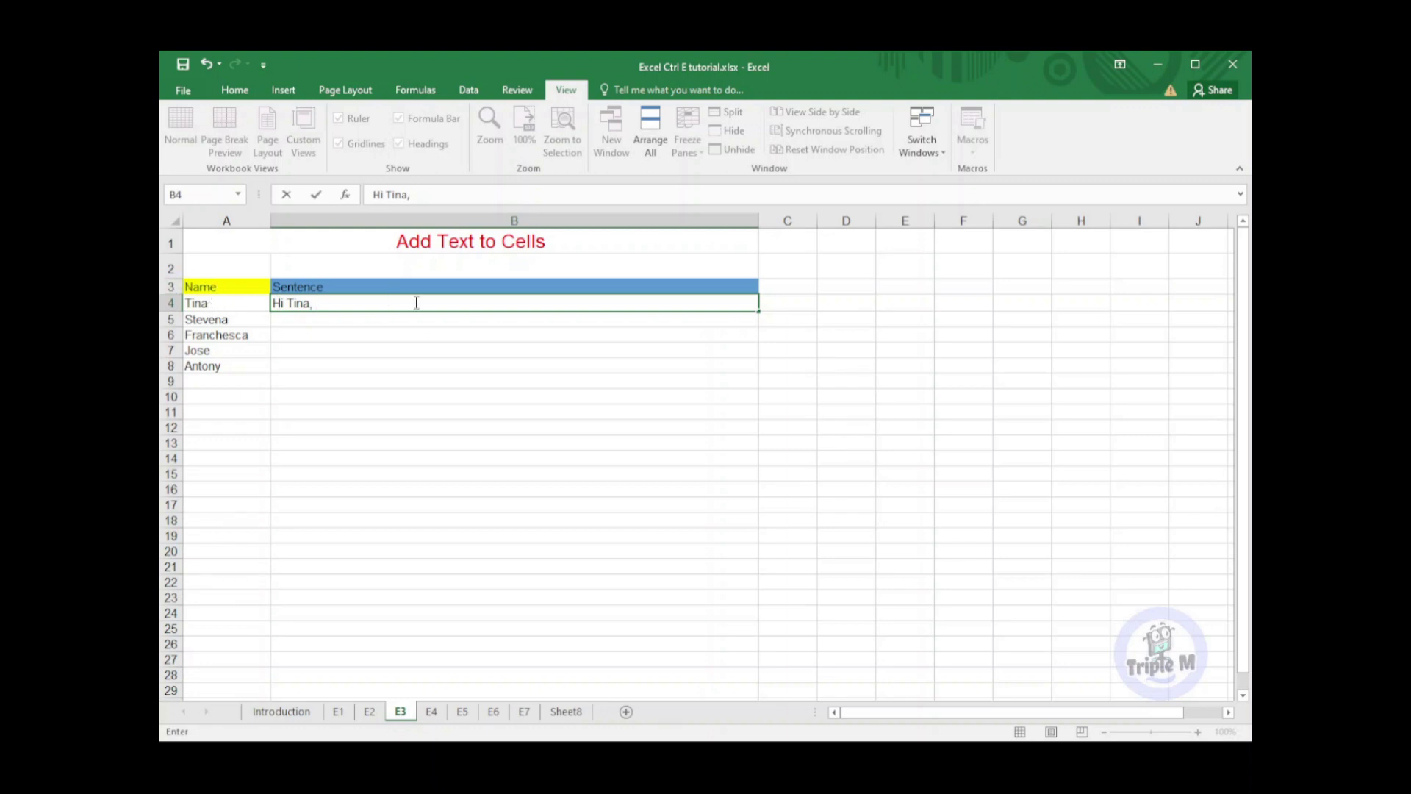
text(how are you today?)
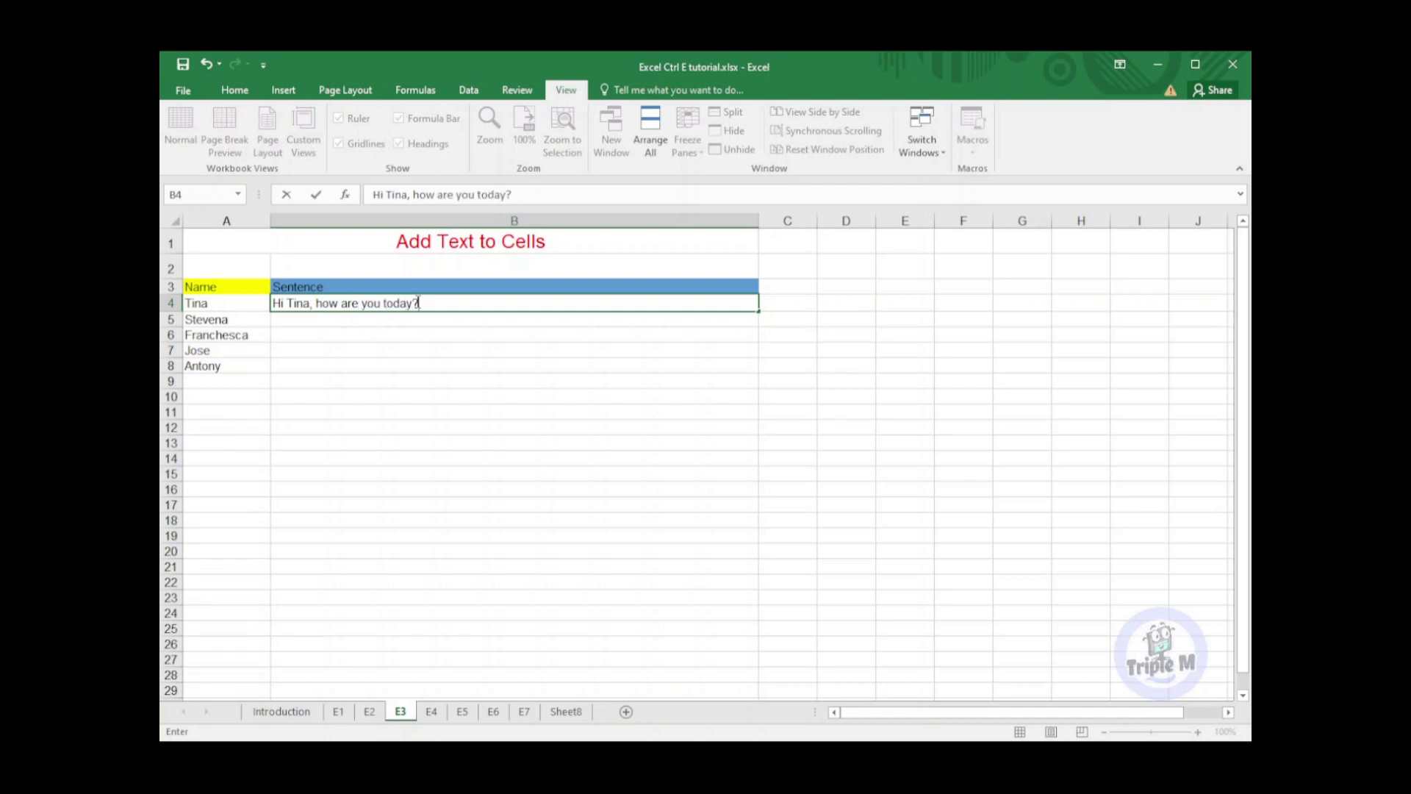
key(Return)
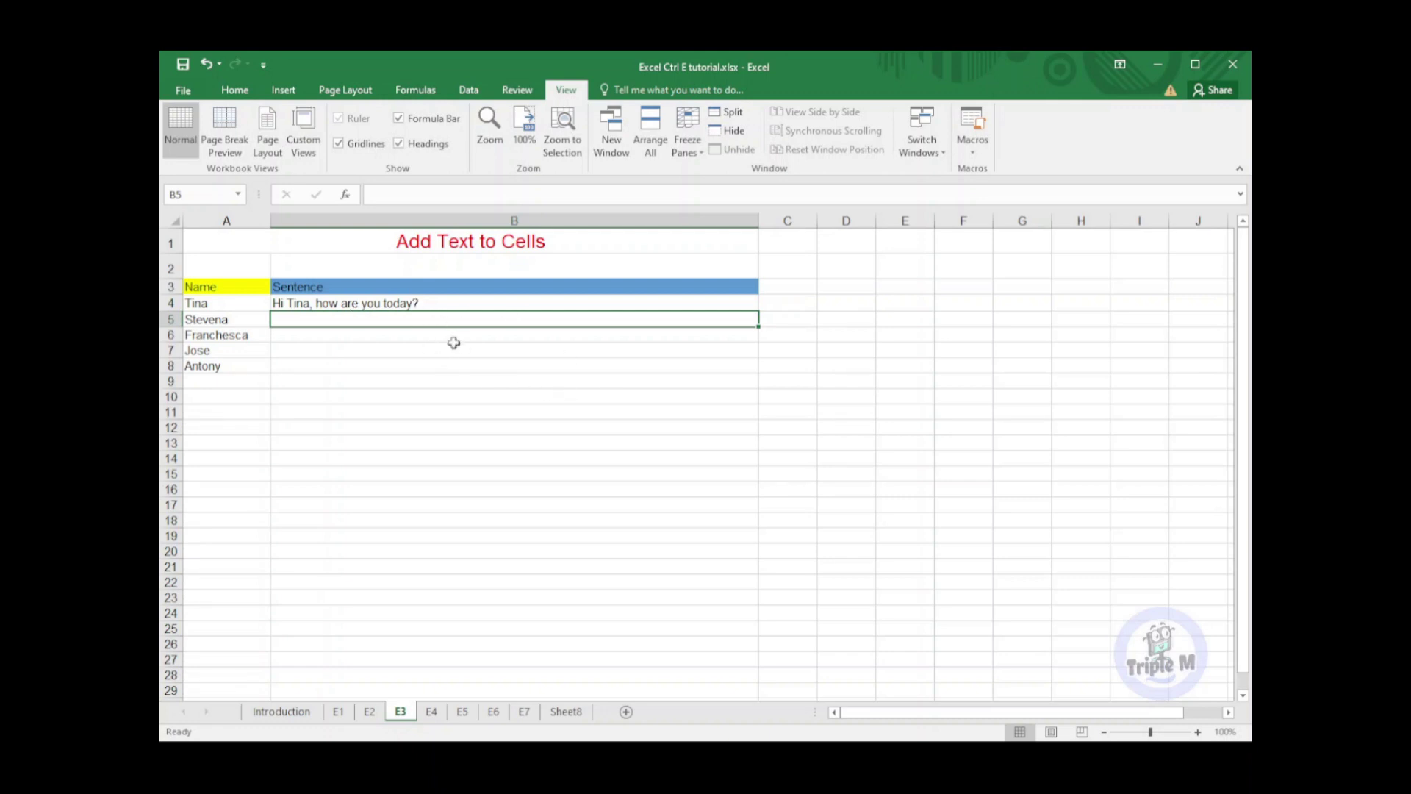
key(ctrl+e)
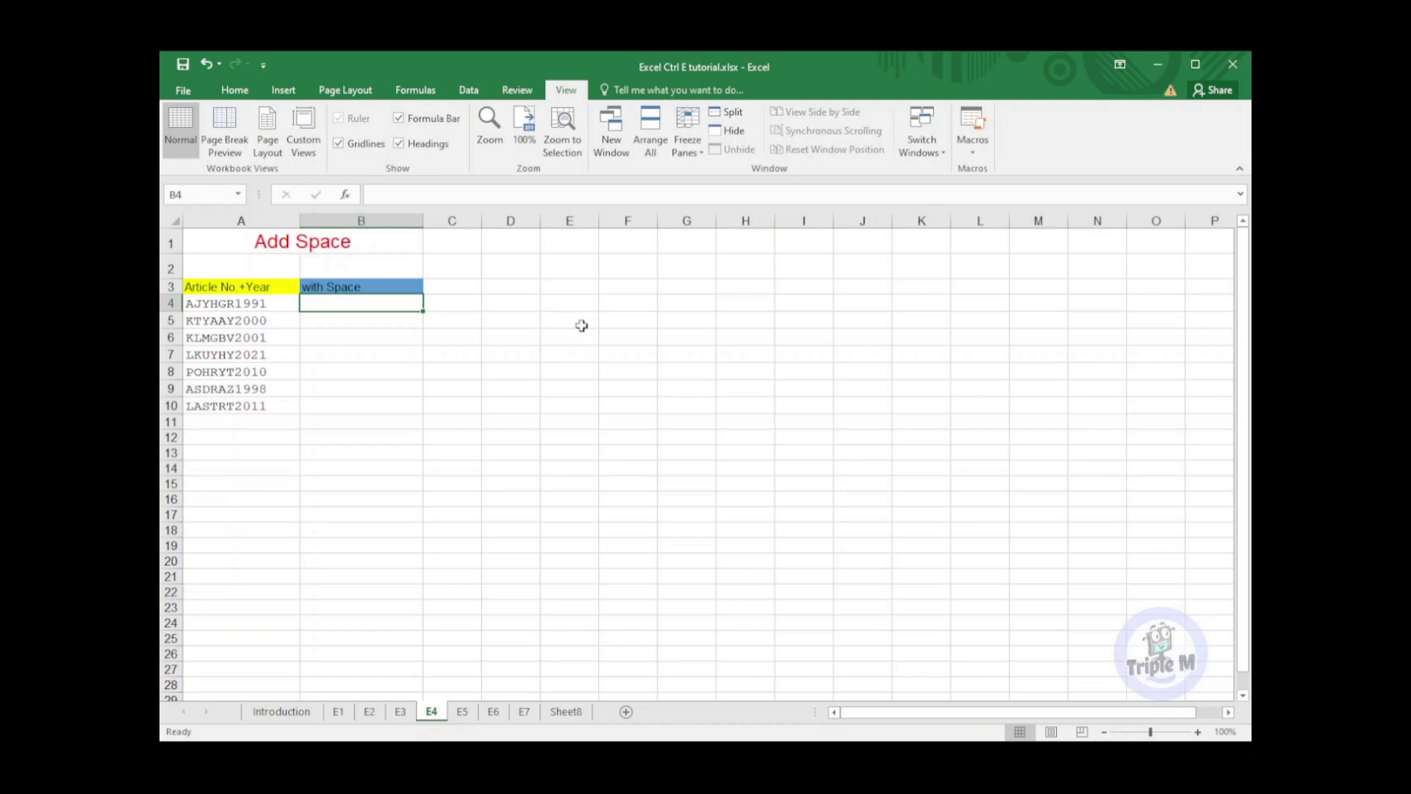
Enter 'AJYHGR 1991' in B4 and Flash Fill the spaced codes into B5:B10
text(AJ)
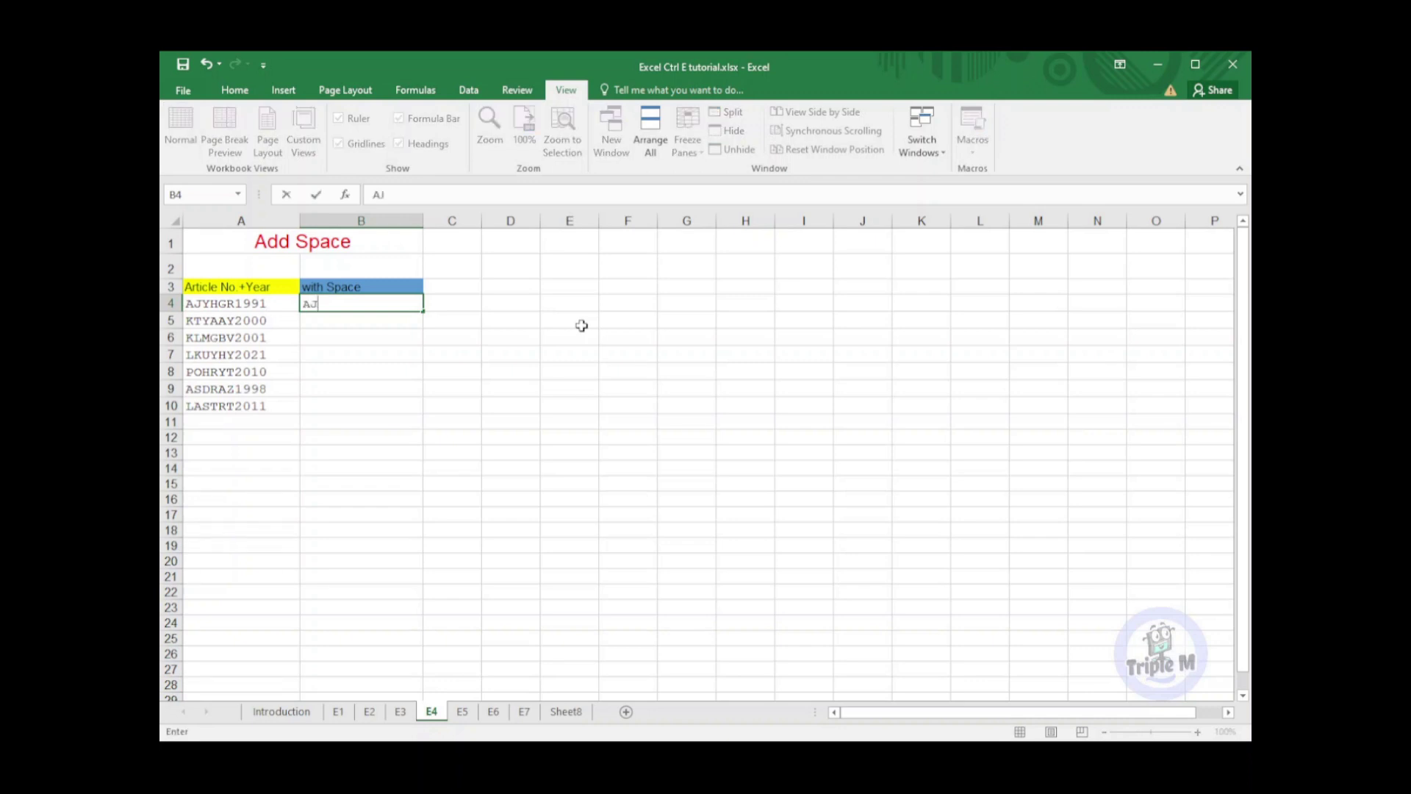
text(YHGR 1991)
key(Return)
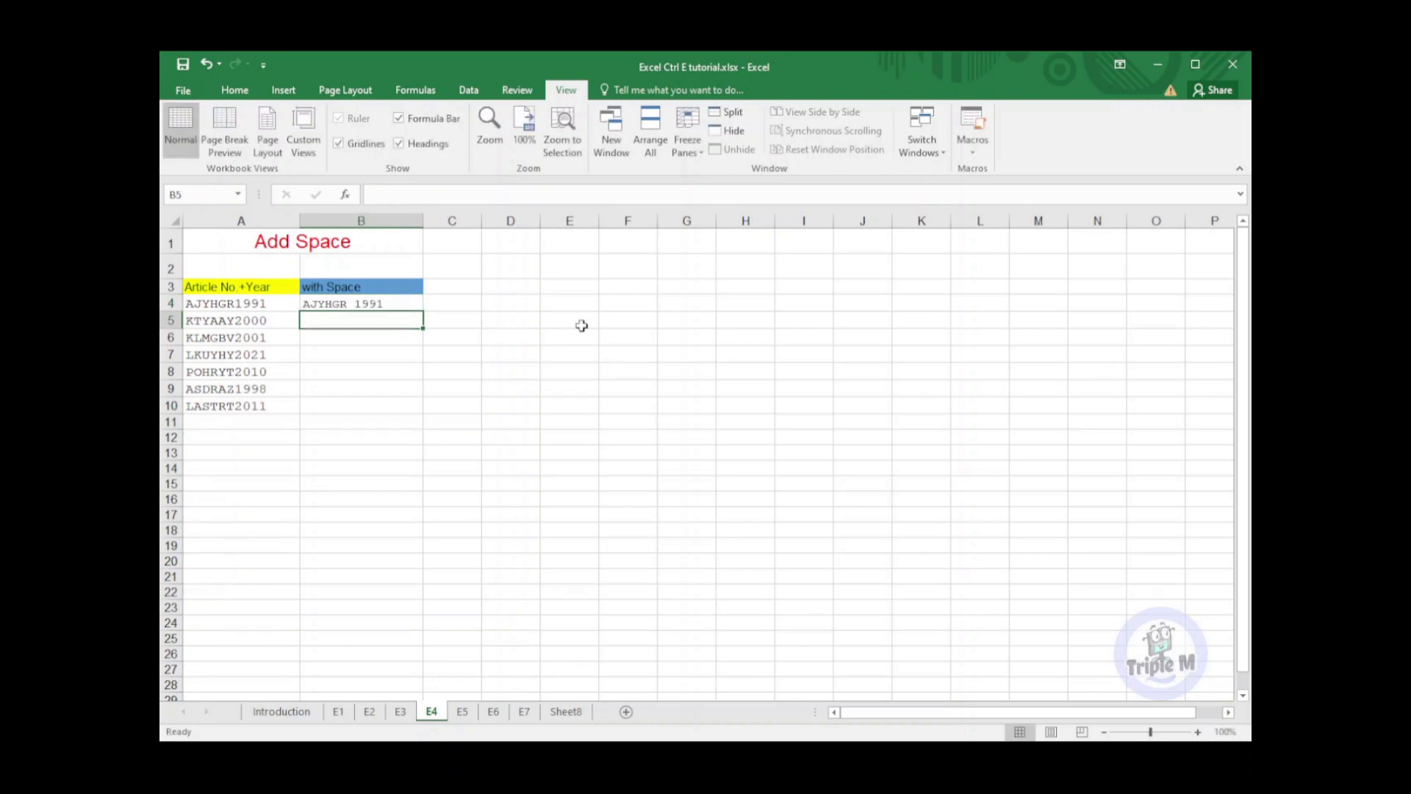
key(ctrl+e)
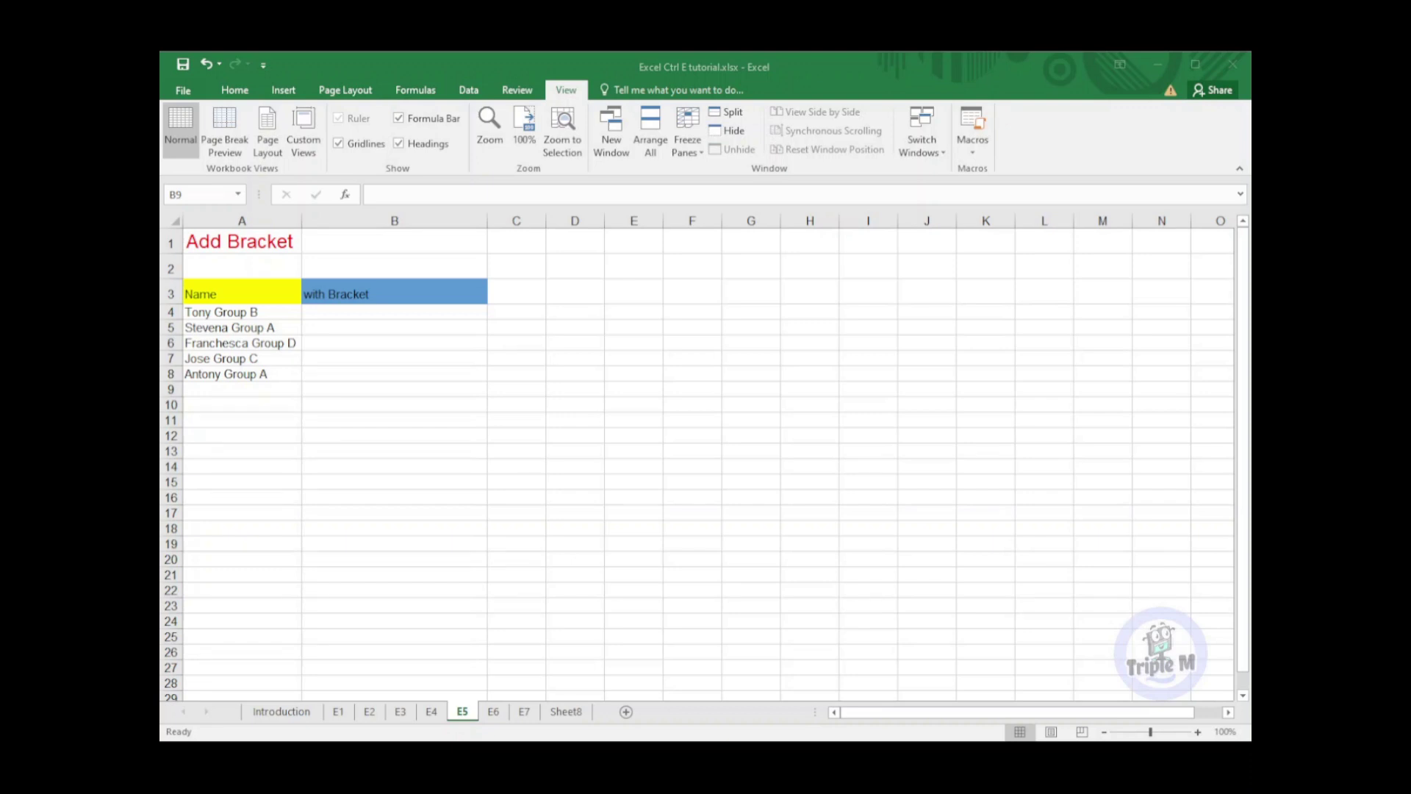
Enter the first name followed by '[Group B]' in B4 and Flash Fill the remaining bracketed entries
click(407, 311)
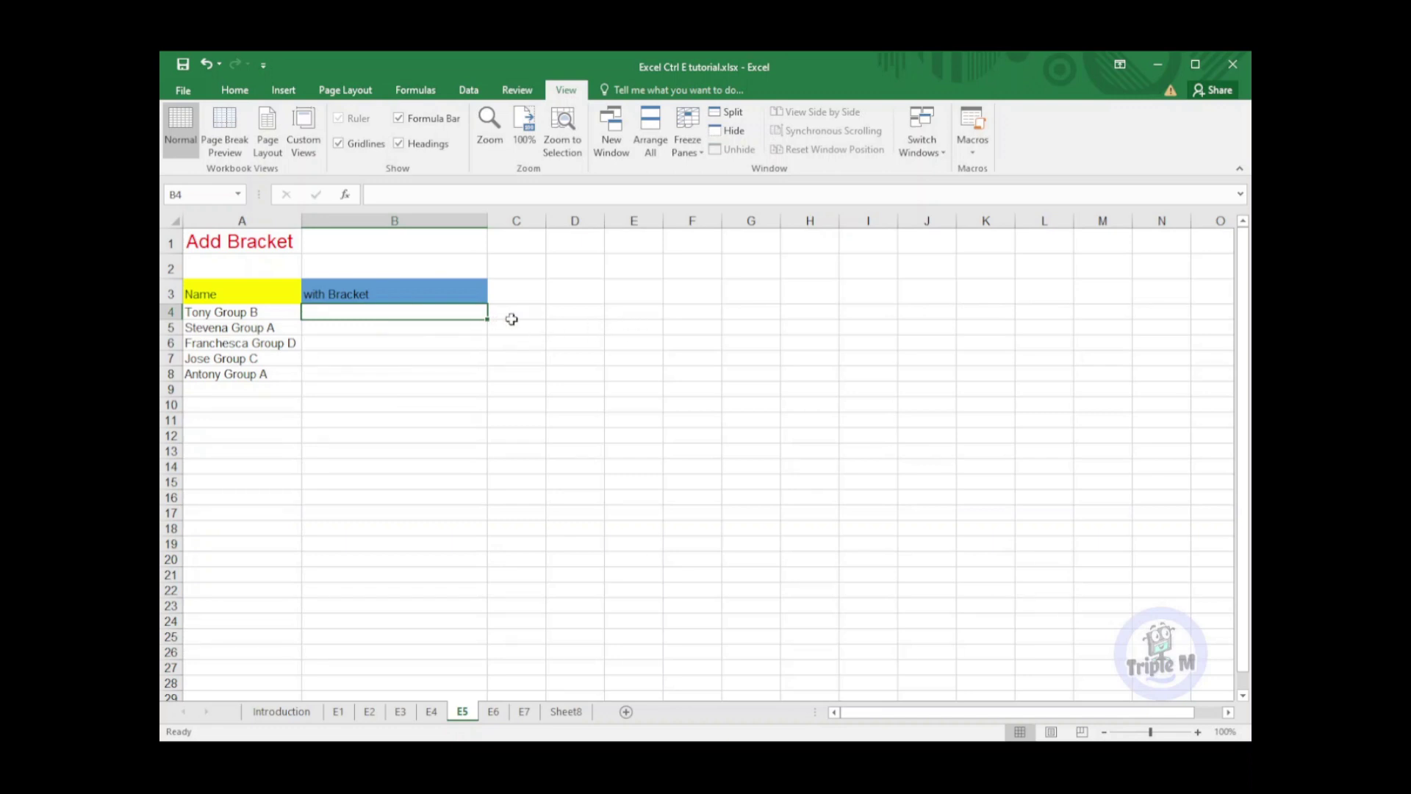
text(Tony)
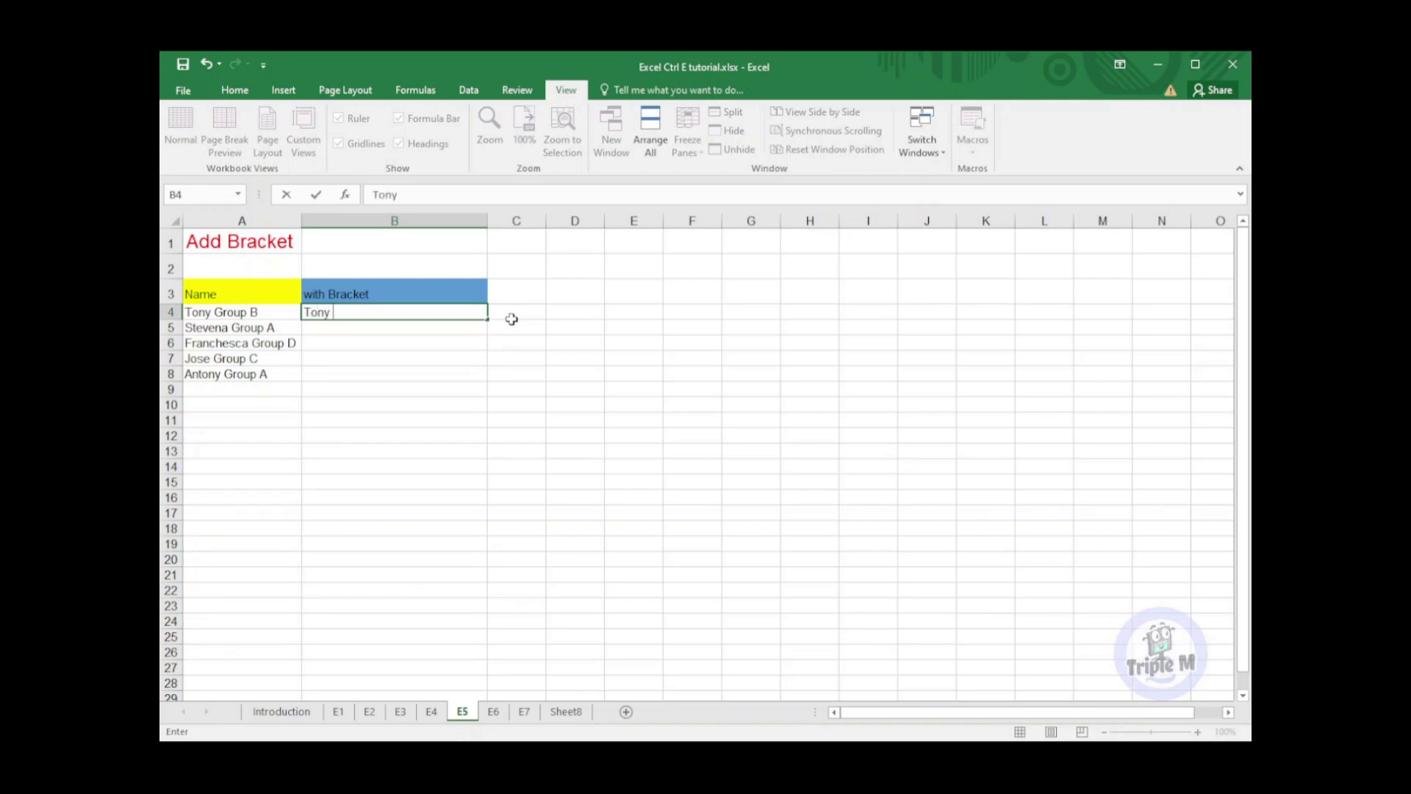
text( [Group B])
key(Return)
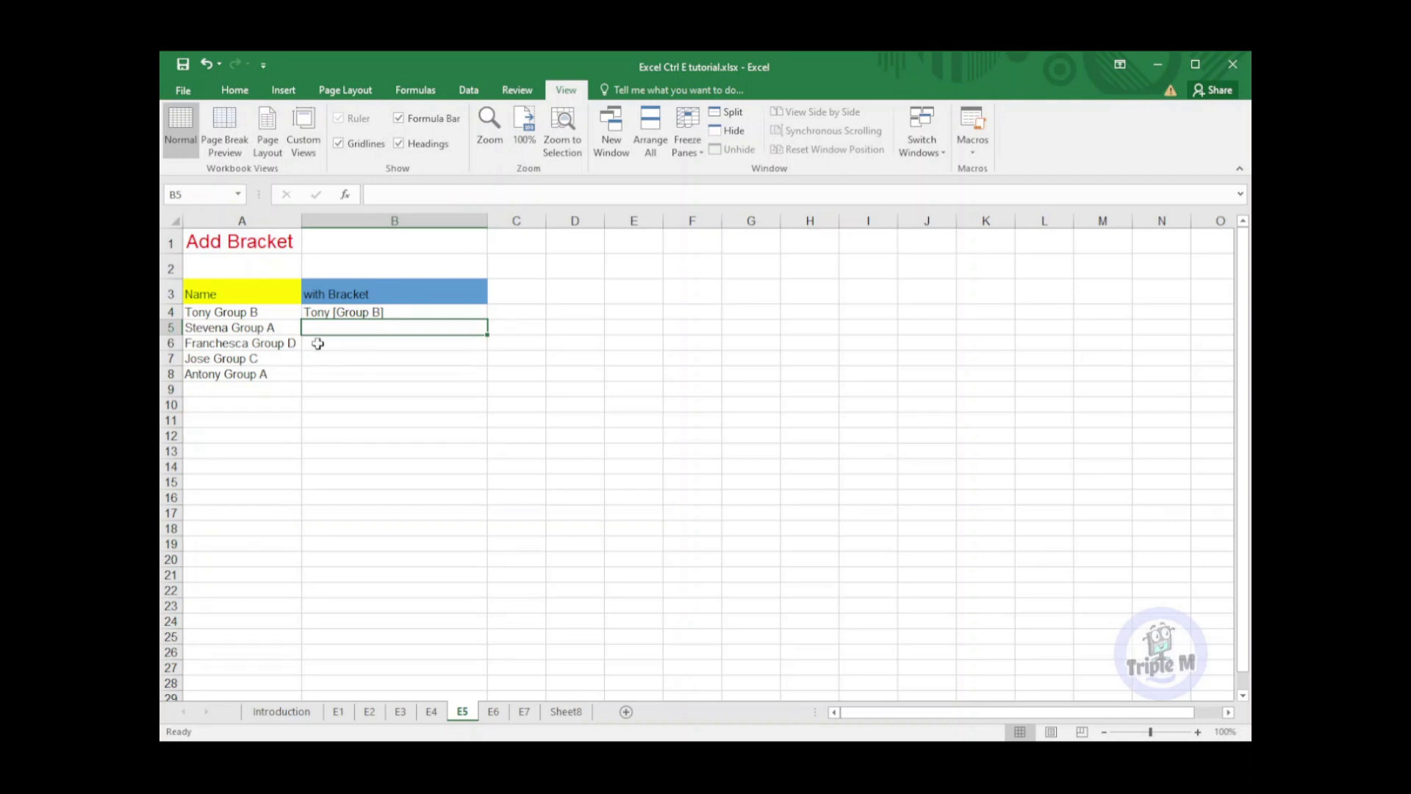
key(ctrl+e)
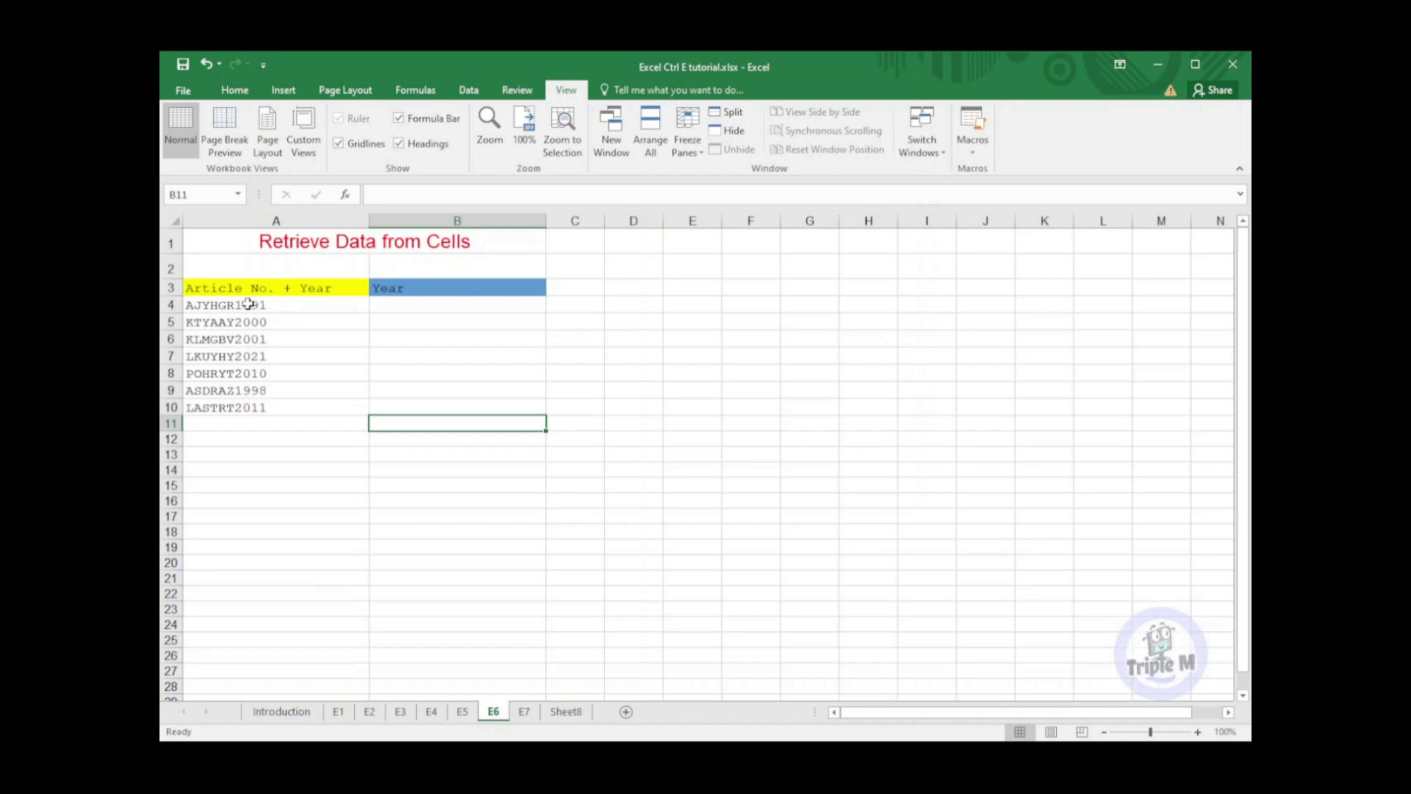
Enter 1991 in B4, Flash Fill the years into B5:B10, then move to sheet E7
click(458, 303)
text(1991)
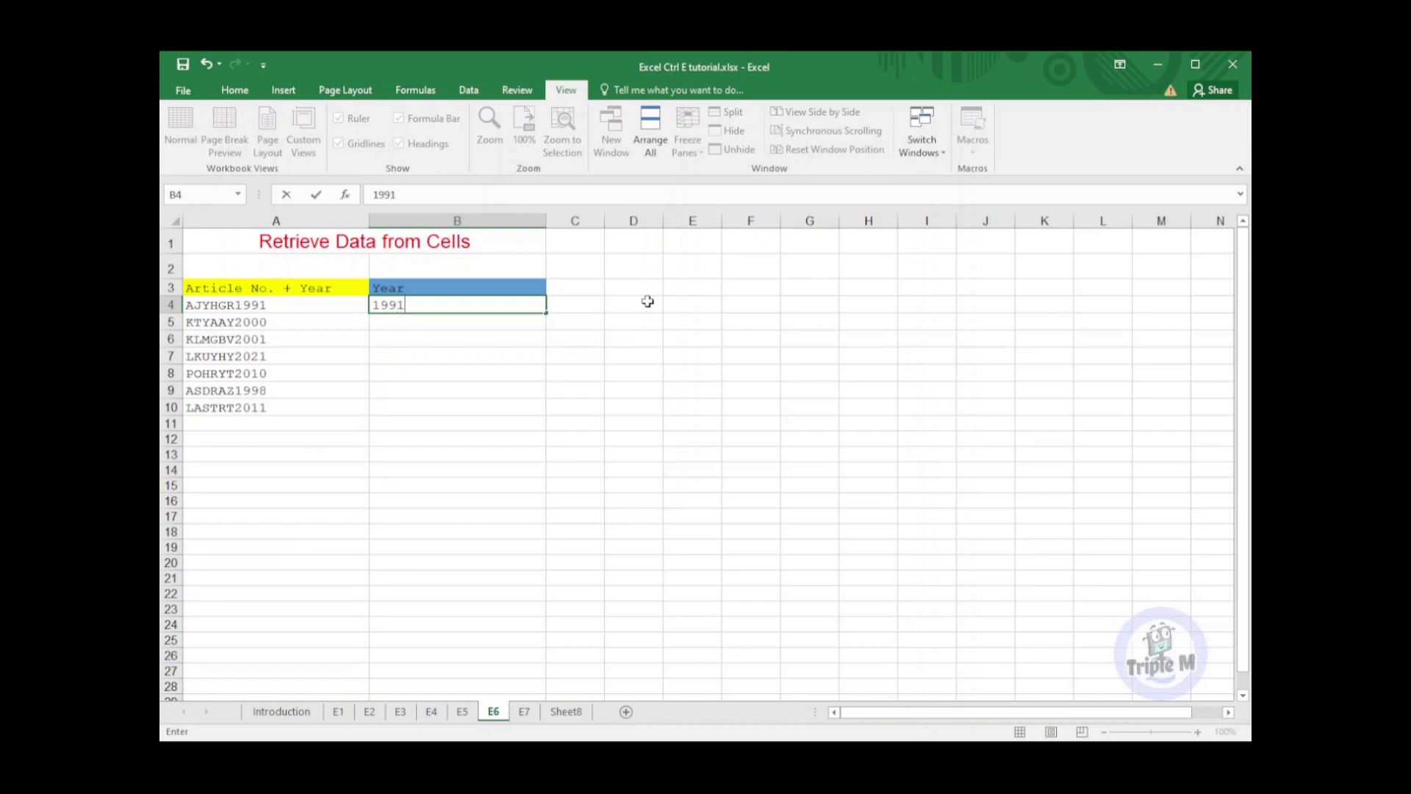
key(Return)
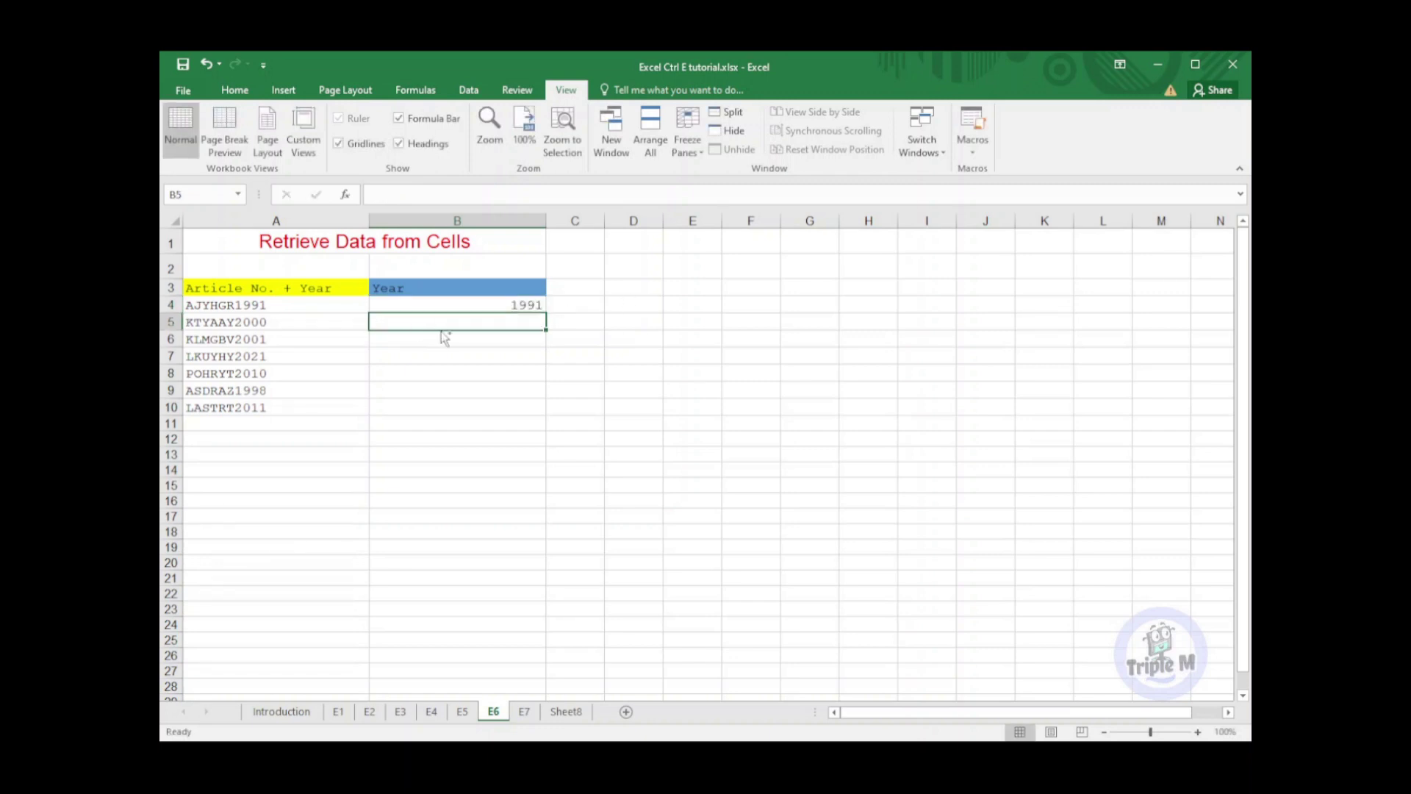
key(ctrl+e)
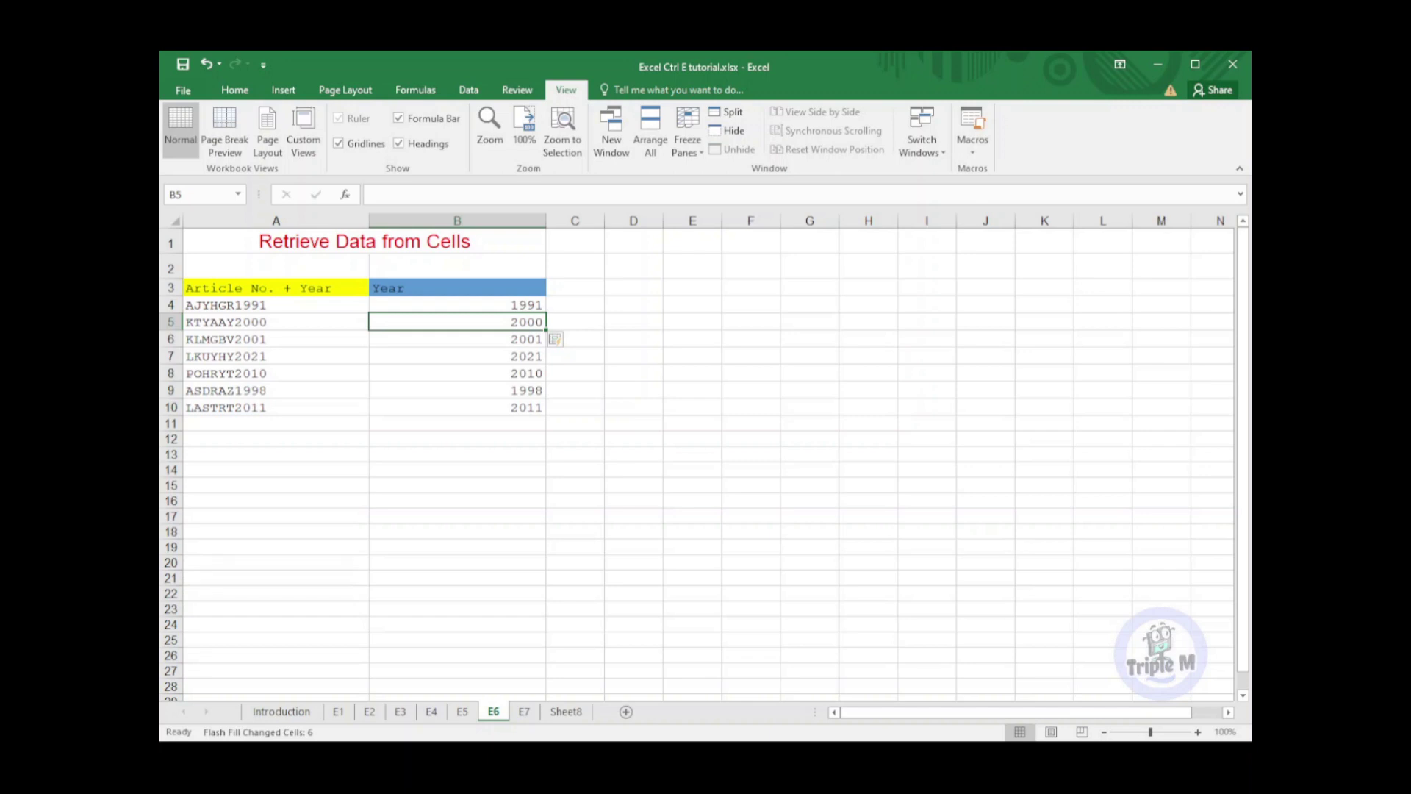
key(ctrl+Page_Down)
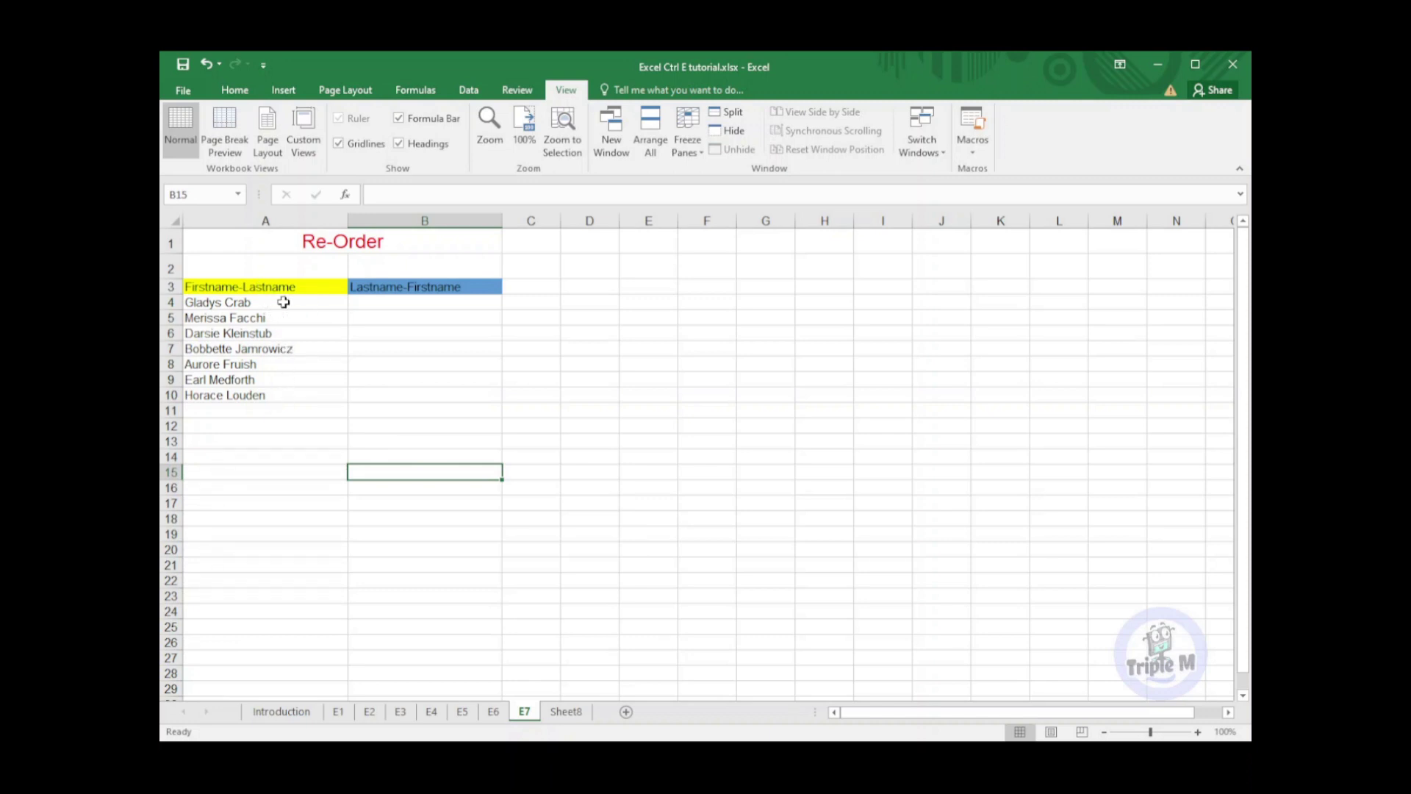
Enter the first name as 'Lastname, Firstname' in B4, Flash Fill the rest, then open Sheet8
click(405, 302)
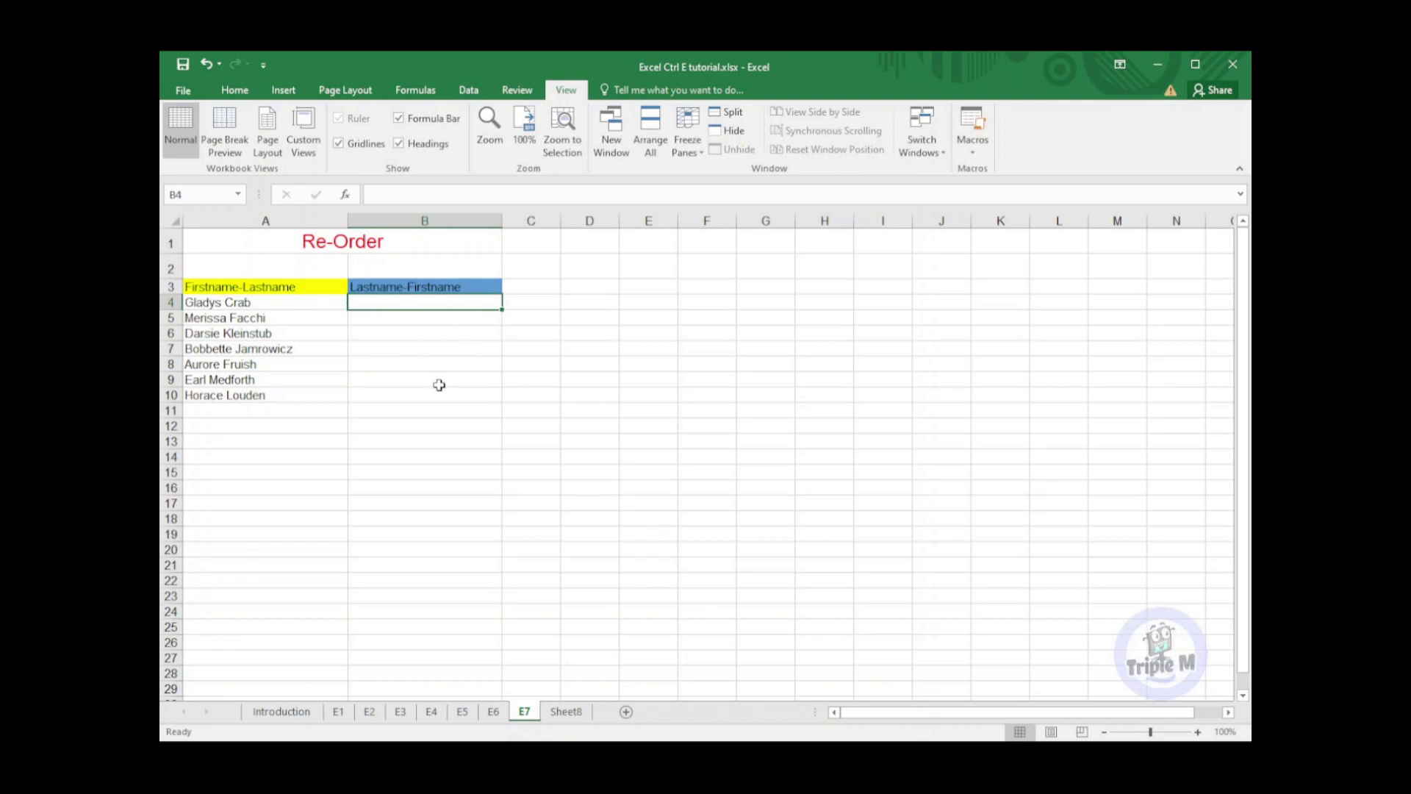
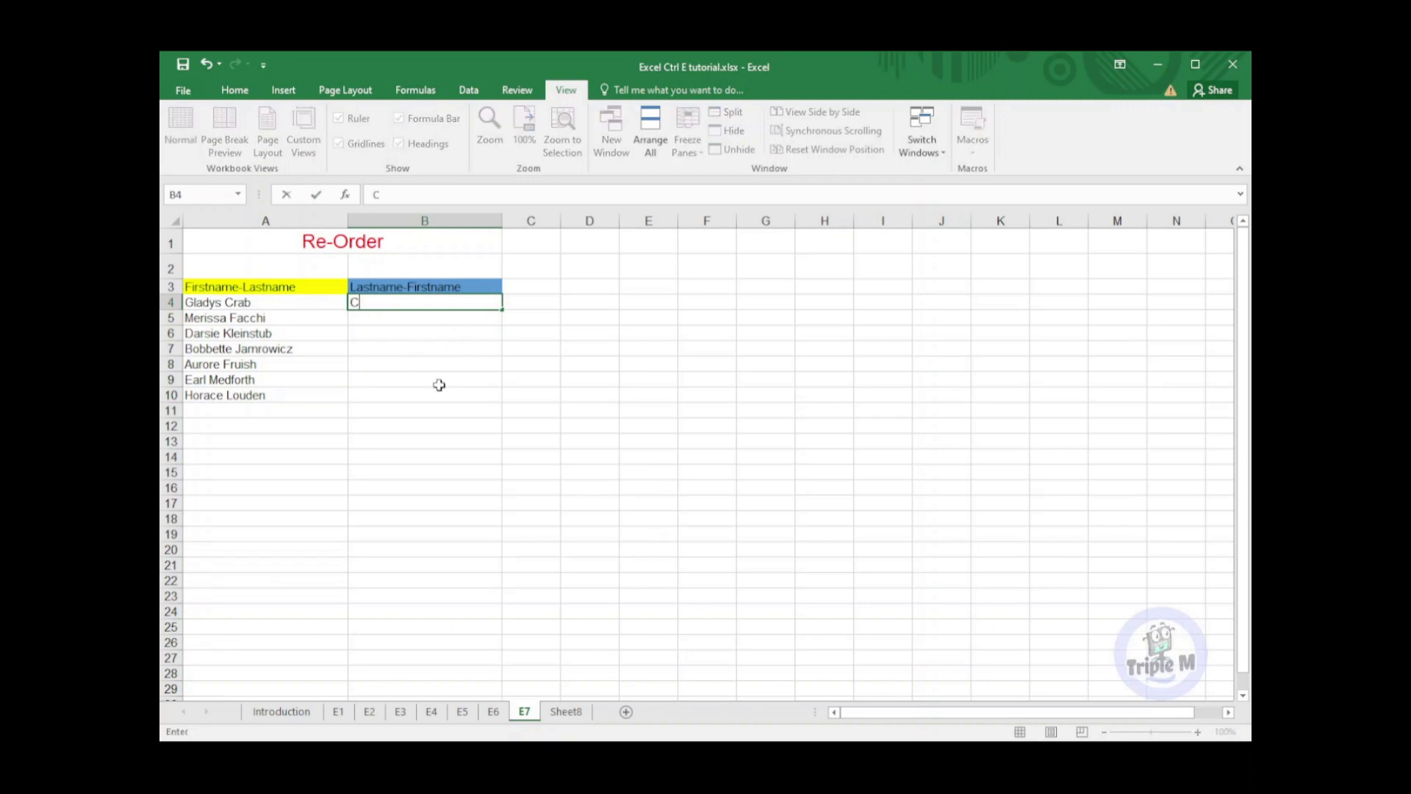
key(Return)
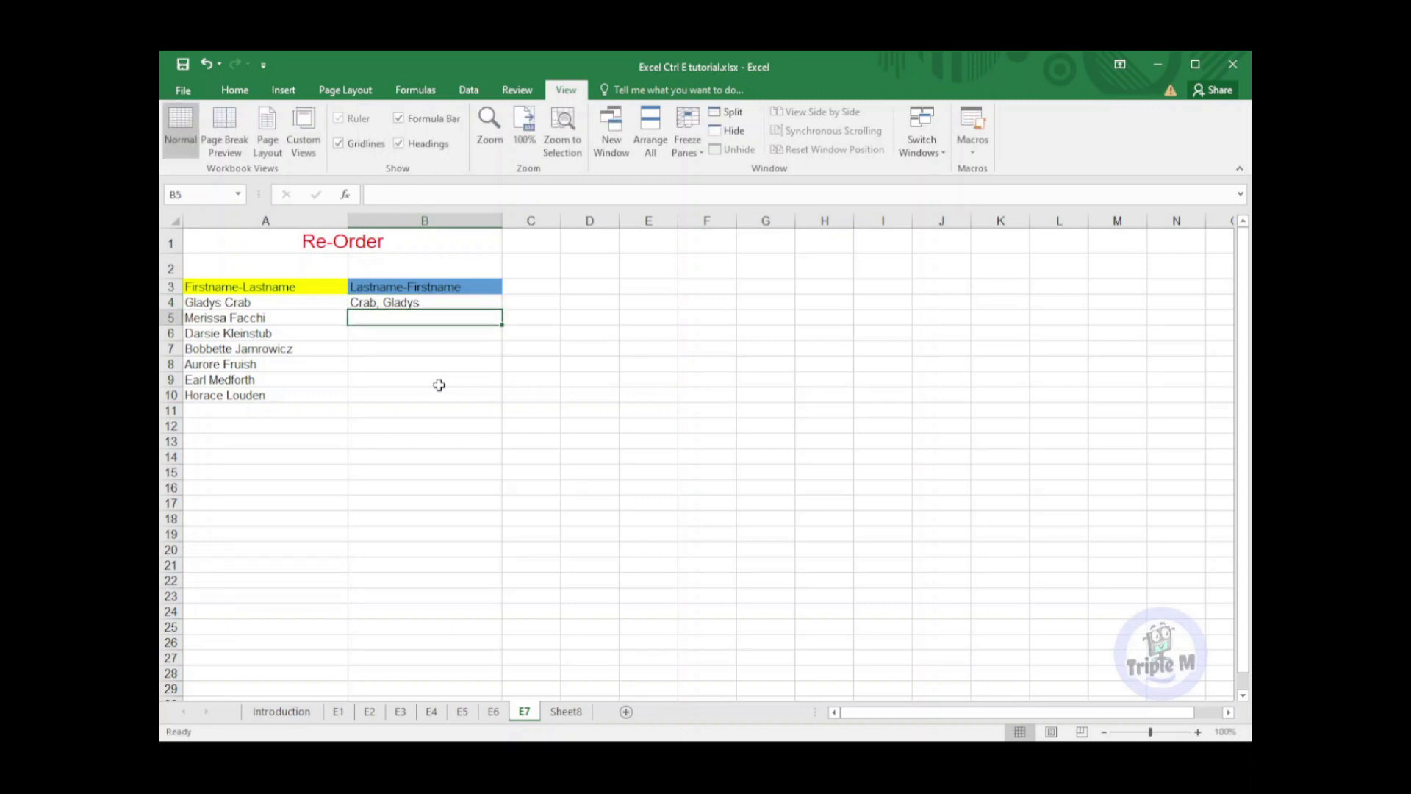
key(ctrl+e)
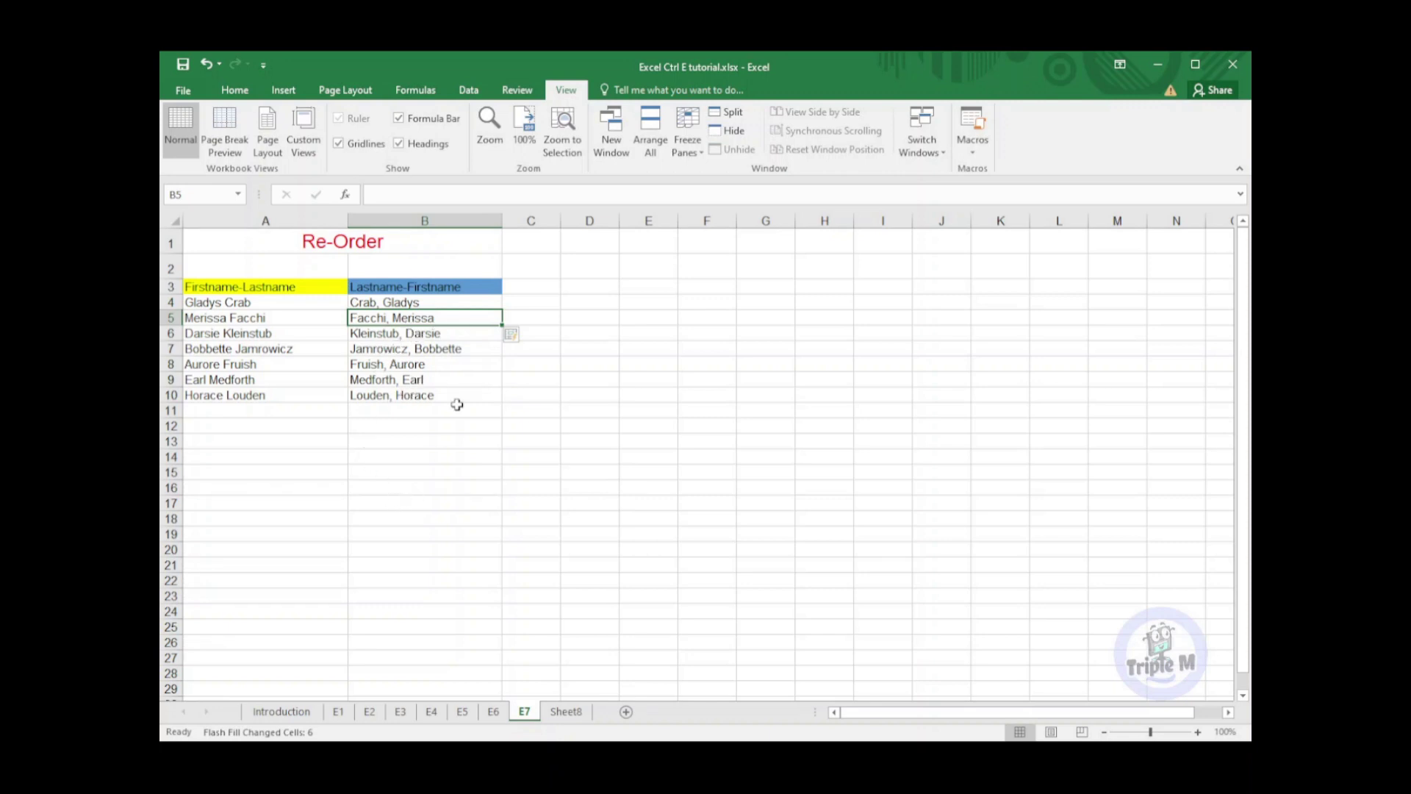
click(563, 711)
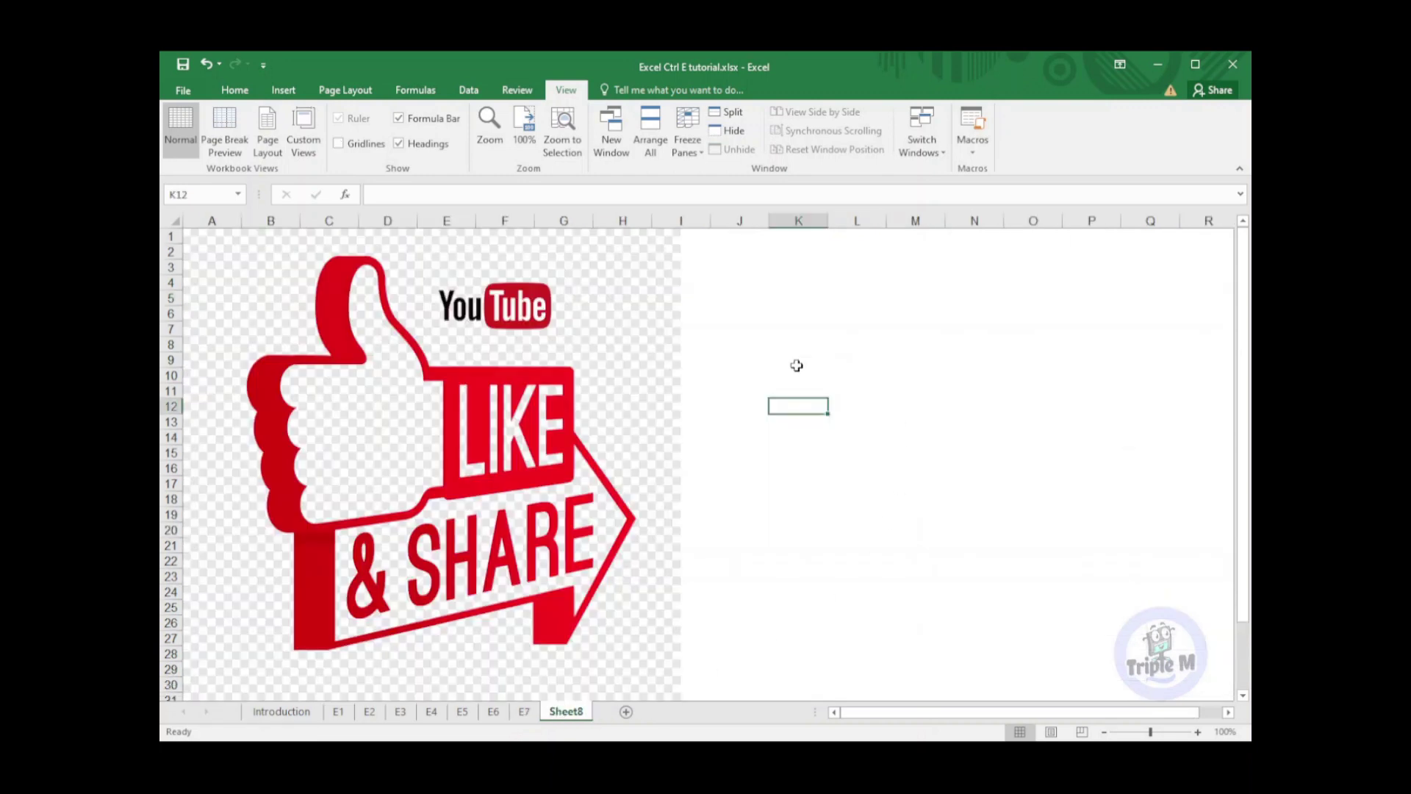